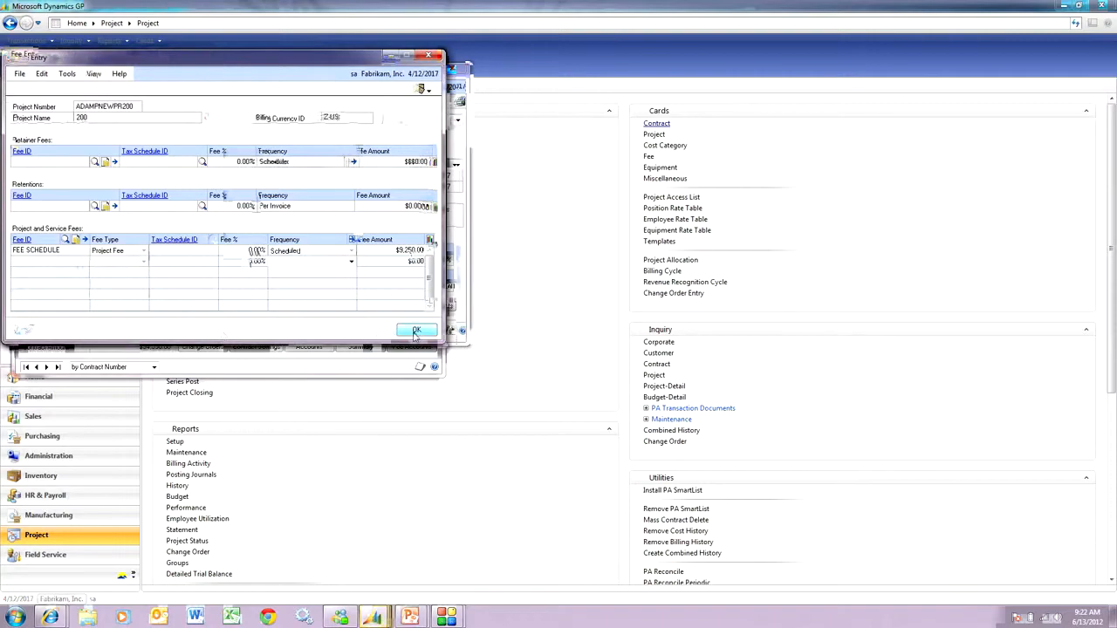
- Review the 2017 periodic budget of the CONSULTING cost category for project ADAMPNEWPR200, and close all project and contract windows
click(152, 306)
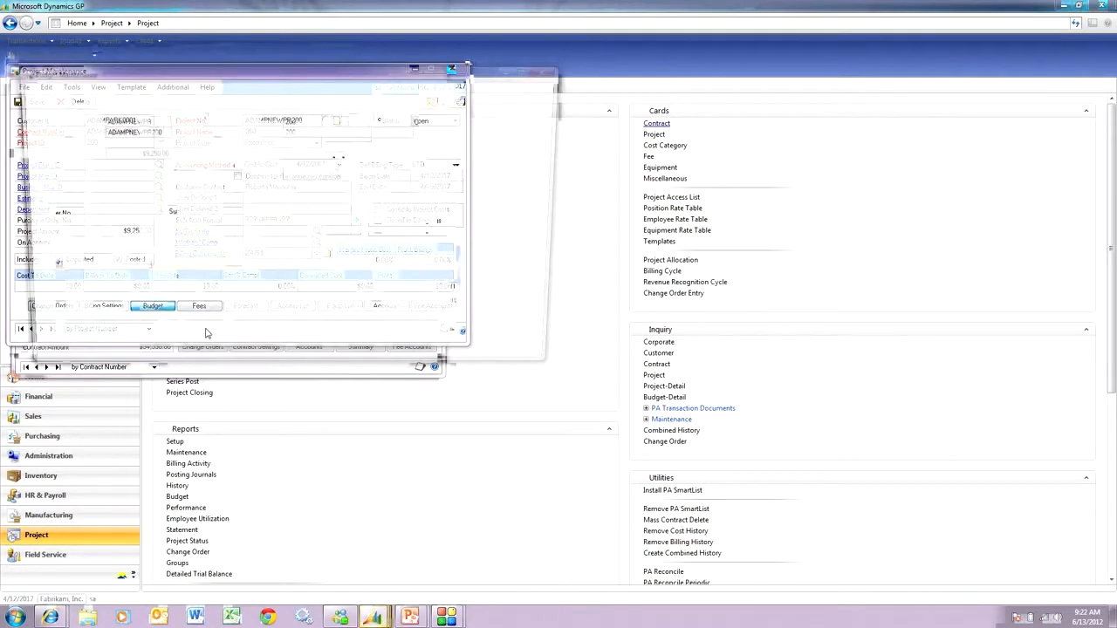
click(101, 230)
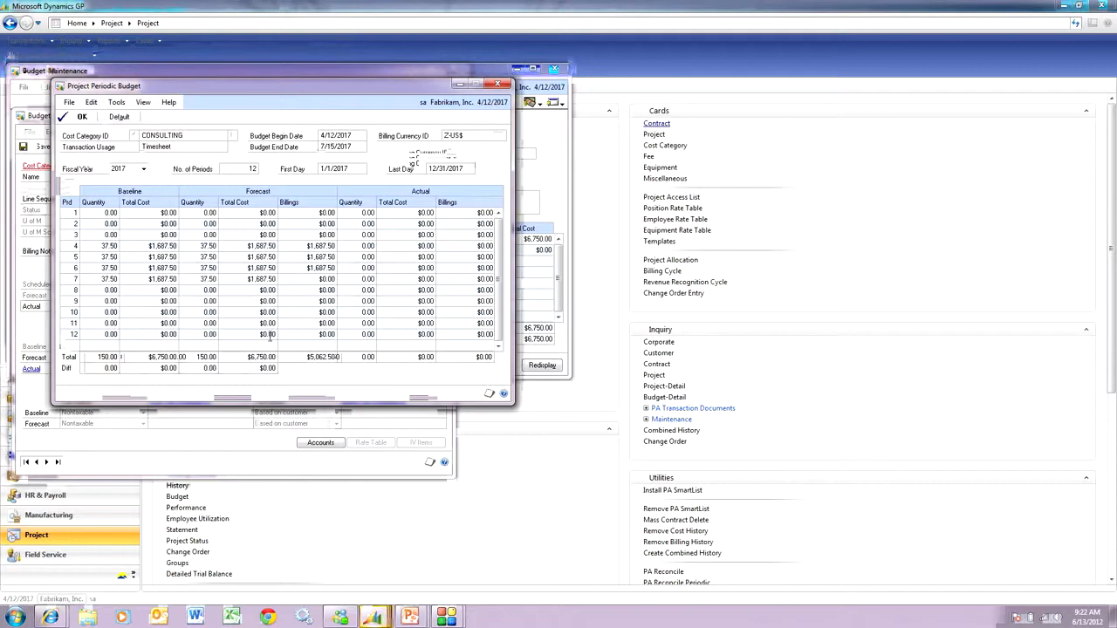
click(498, 84)
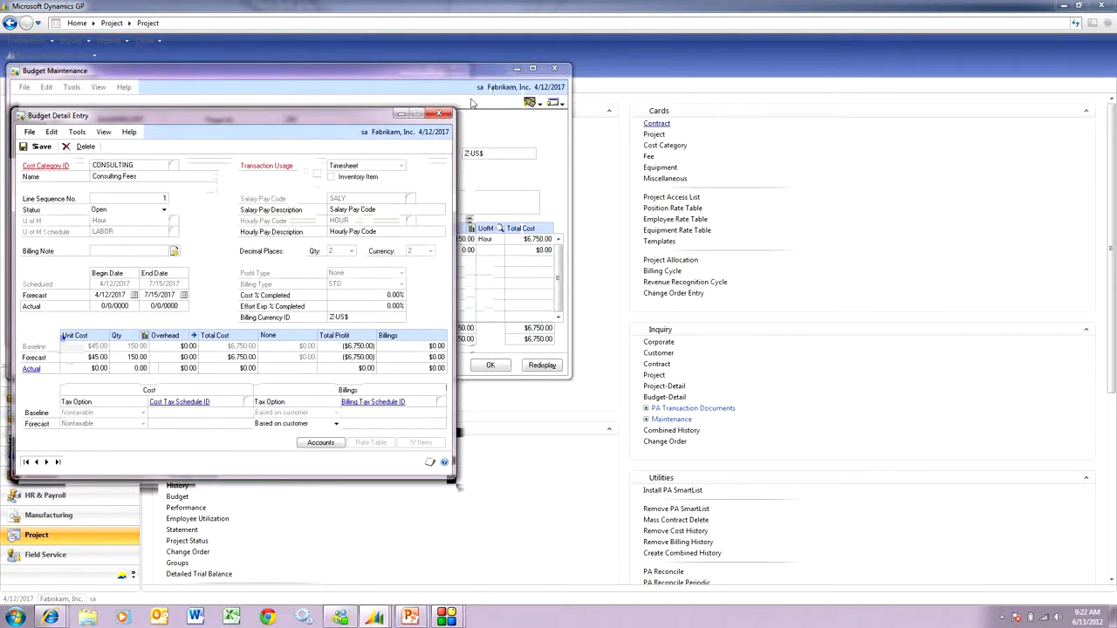
click(443, 113)
click(554, 68)
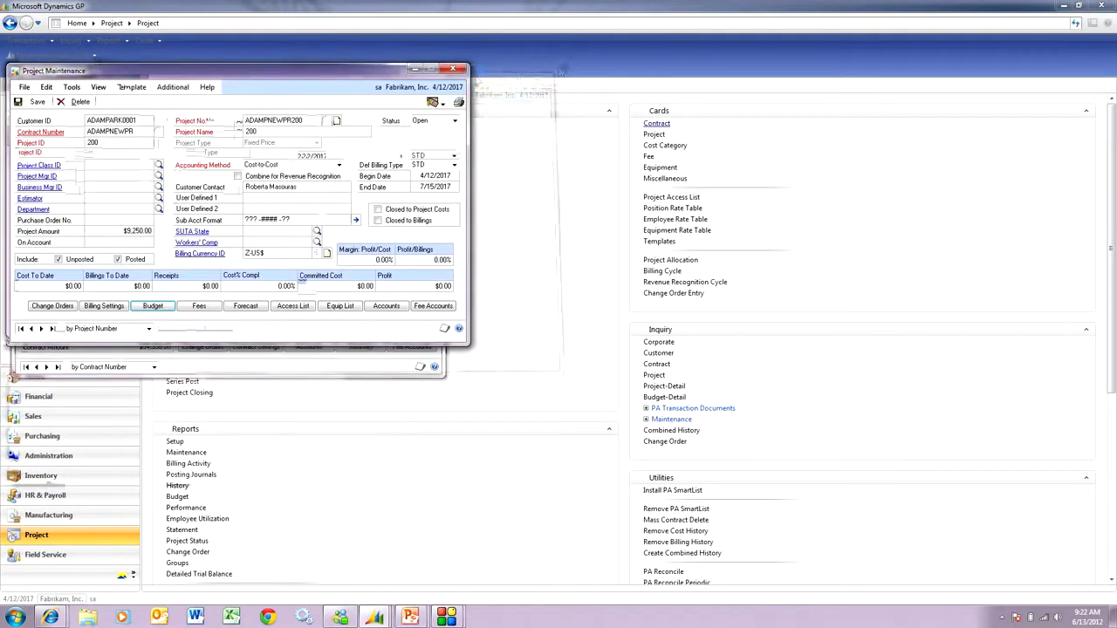
click(452, 69)
click(436, 77)
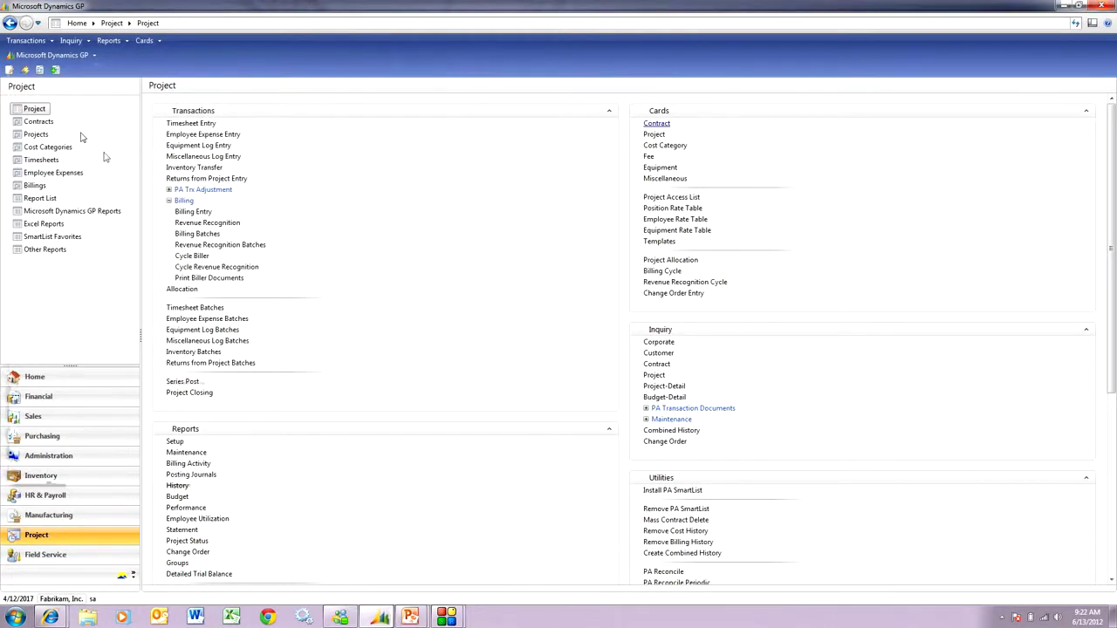
- Open SmartList Builder and load the PA PERIODIC SmartList
click(38, 58)
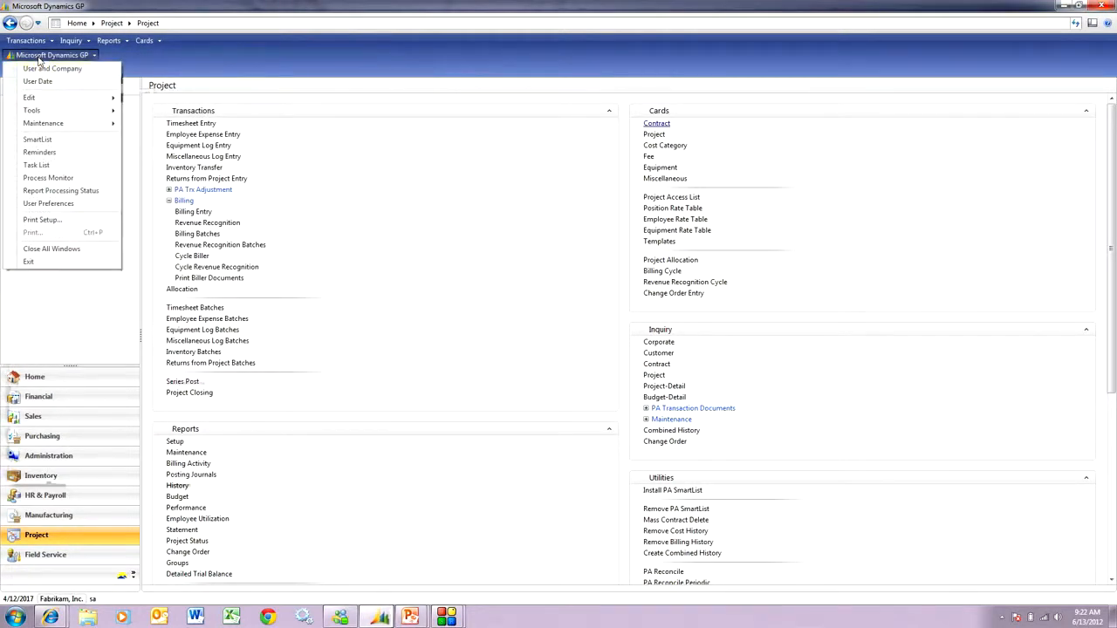
mouse_move(83, 111)
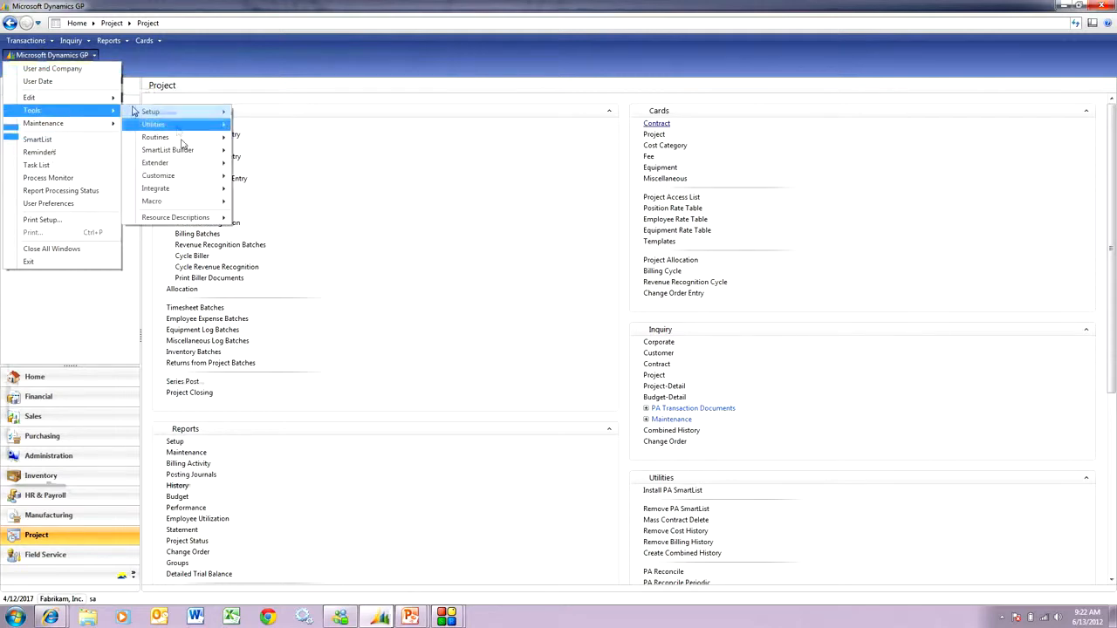
click(255, 153)
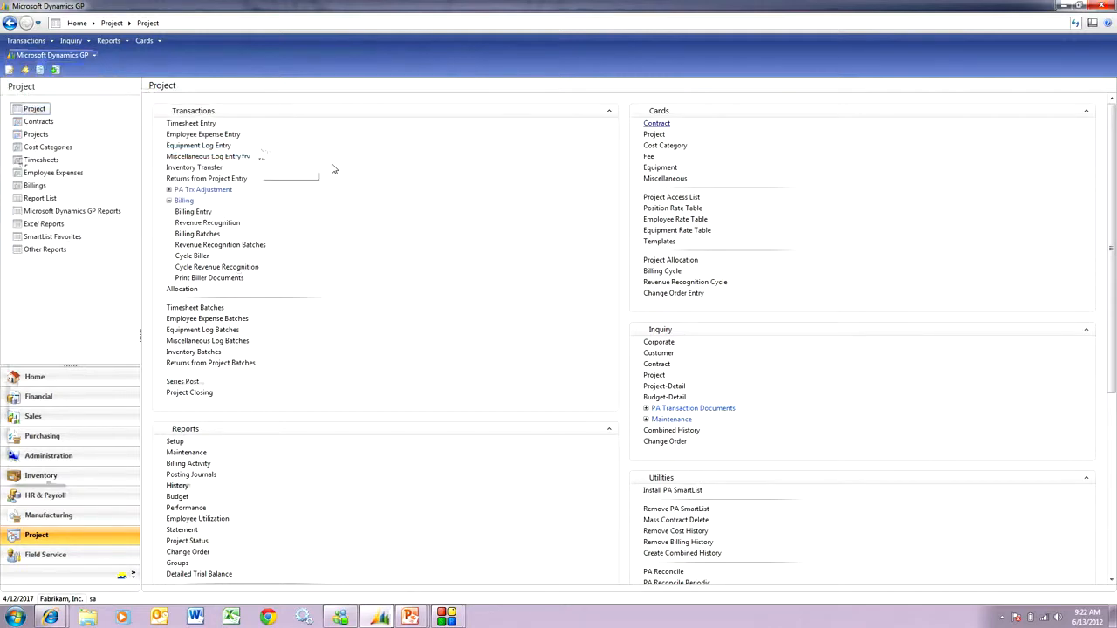
click(189, 136)
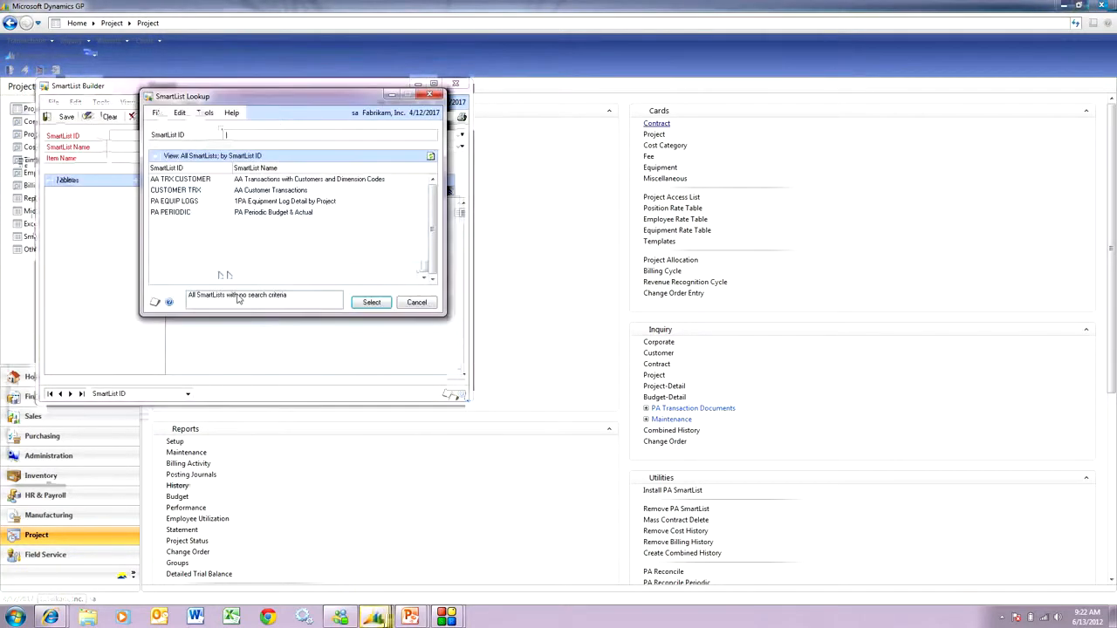
double_click(194, 215)
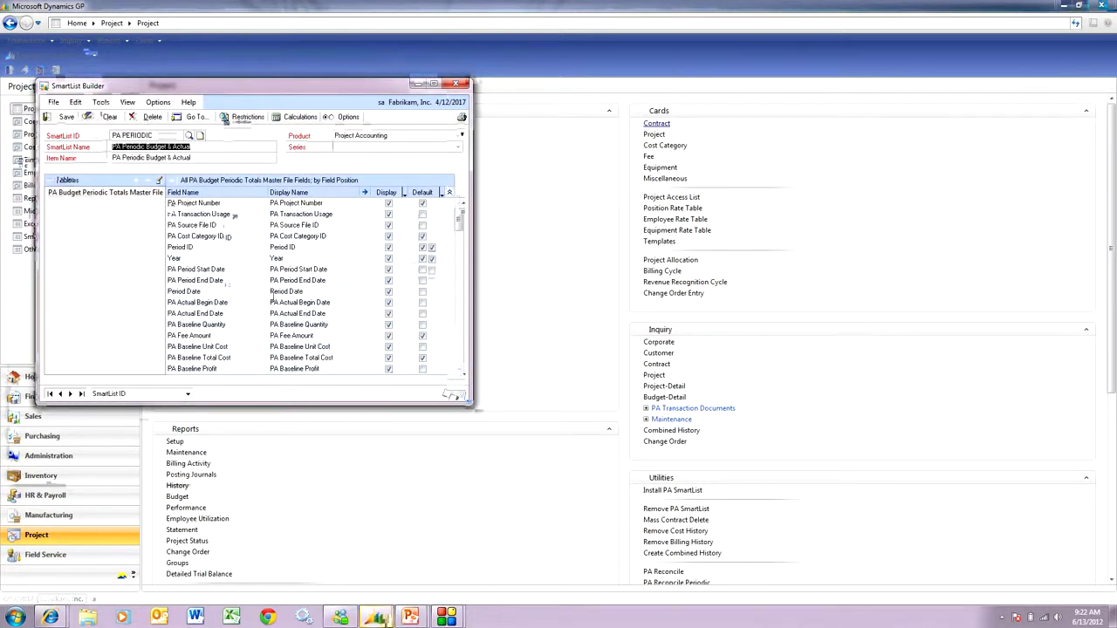
- Review the product, series and key fields of the PA Budget Periodic Totals Master File table, and save the table definition
click(100, 193)
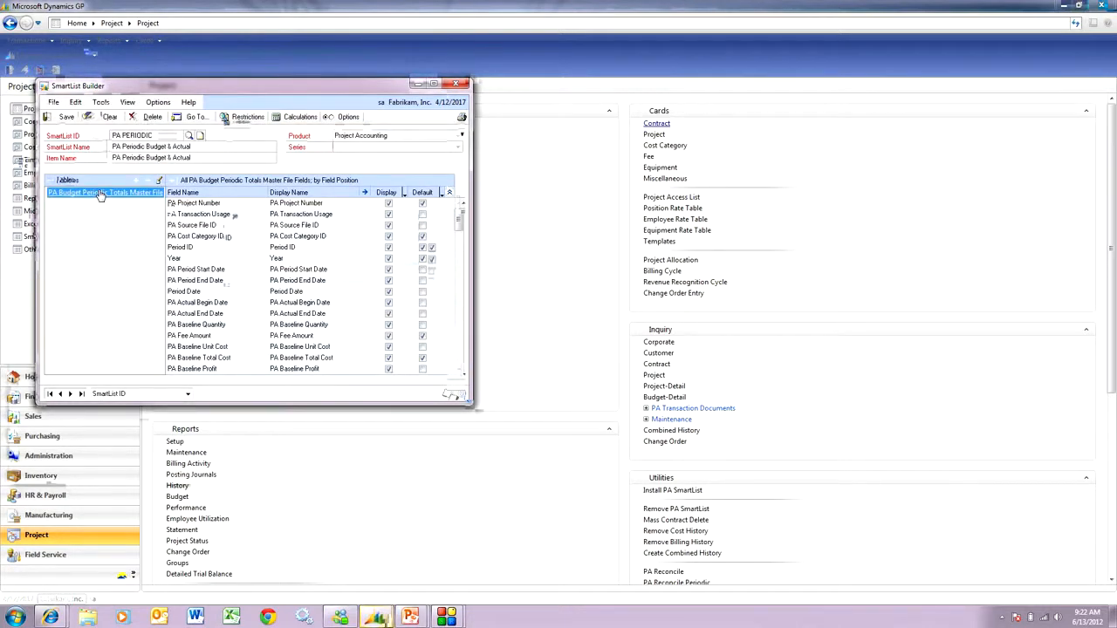
double_click(100, 194)
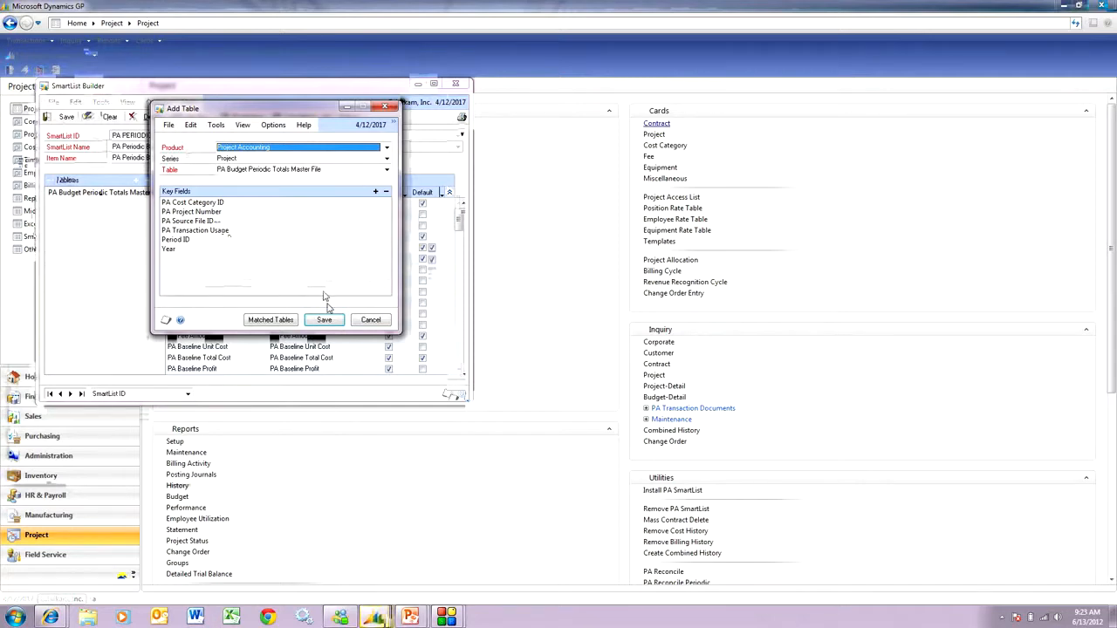
click(324, 319)
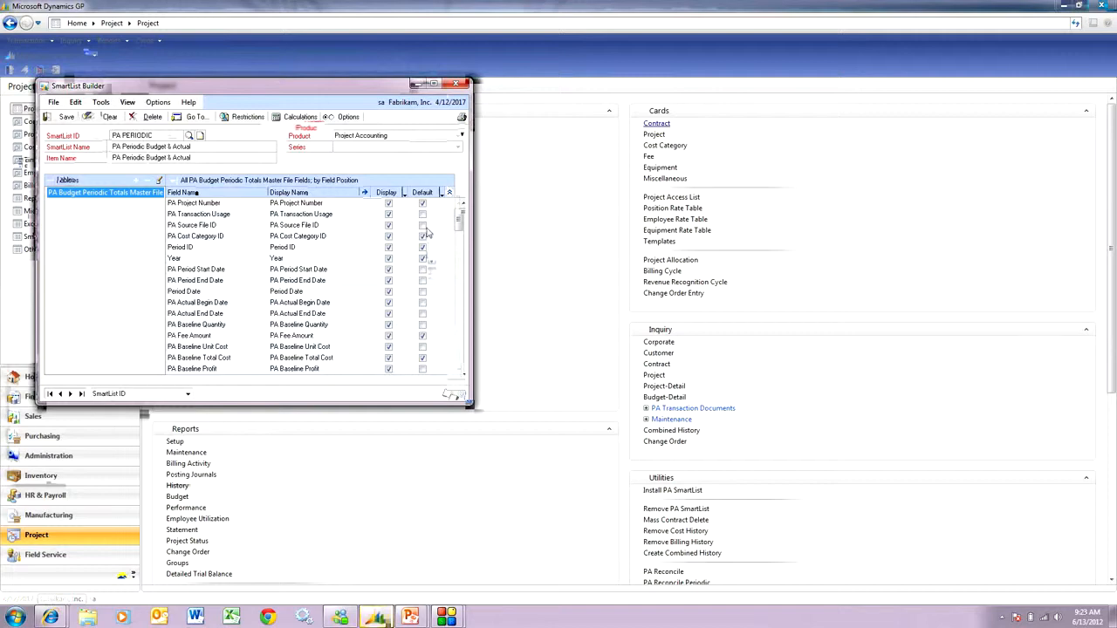
- Look through the SmartList's displayed and default fields, save the PA PERIODIC SmartList and close SmartList Builder
click(459, 371)
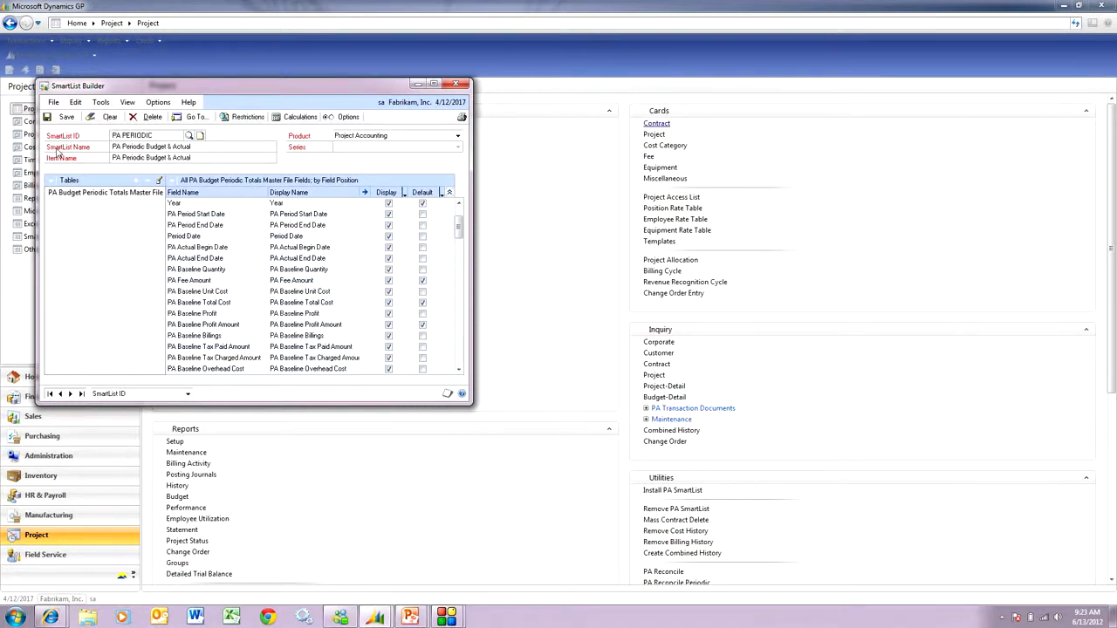
click(66, 117)
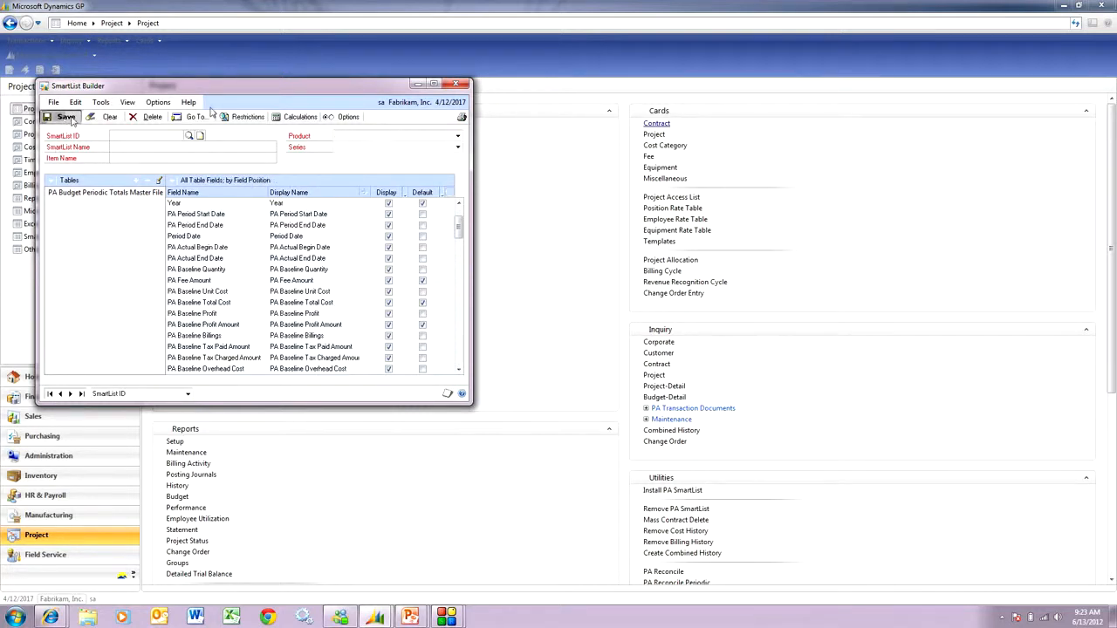
click(456, 83)
- Run the PA Periodic Budget & Actual SmartList under Project Accounting, examine its records full screen, and close SmartList
click(51, 55)
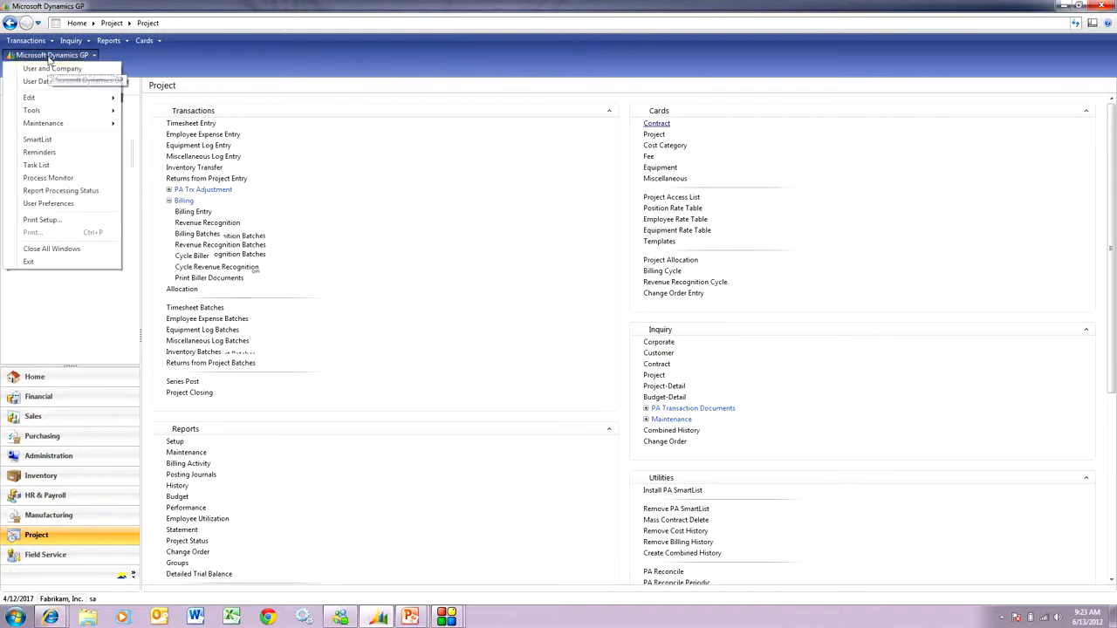
click(35, 83)
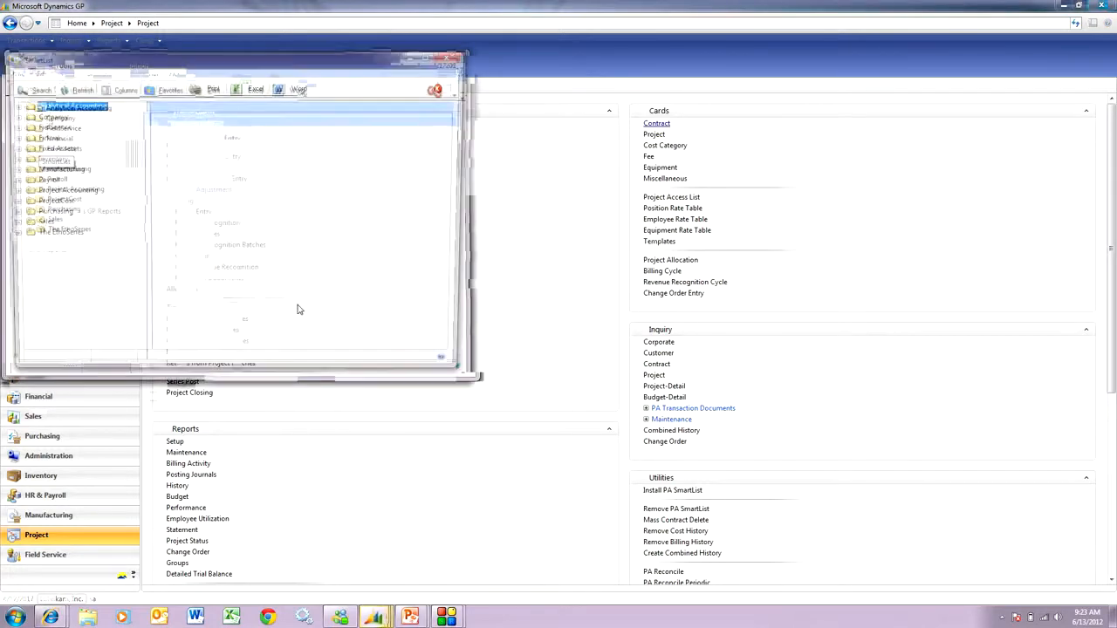
click(20, 191)
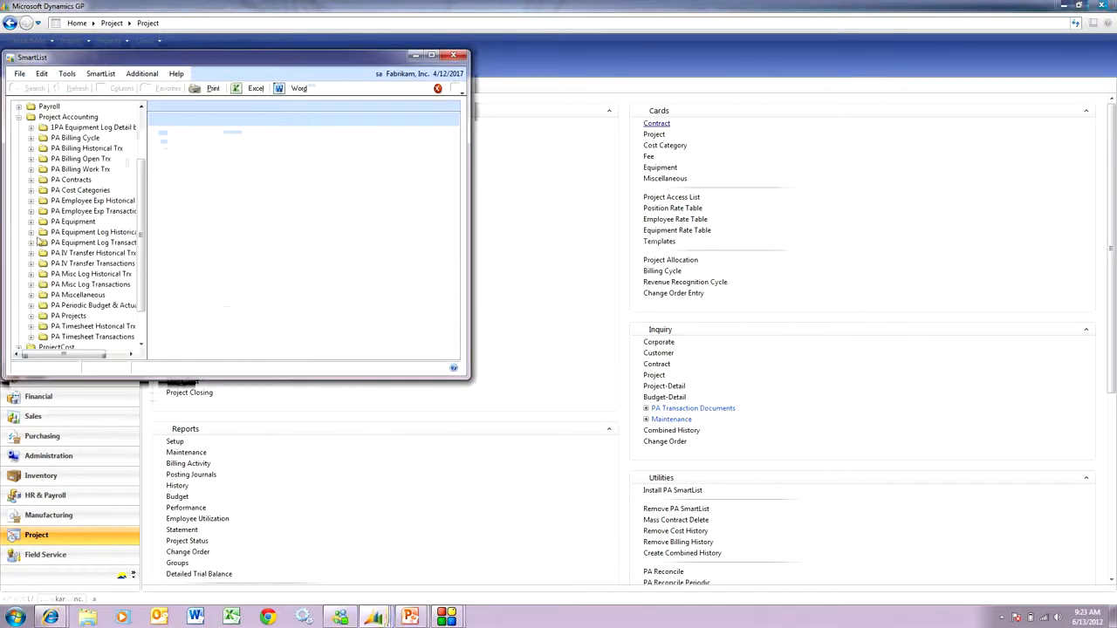
click(105, 305)
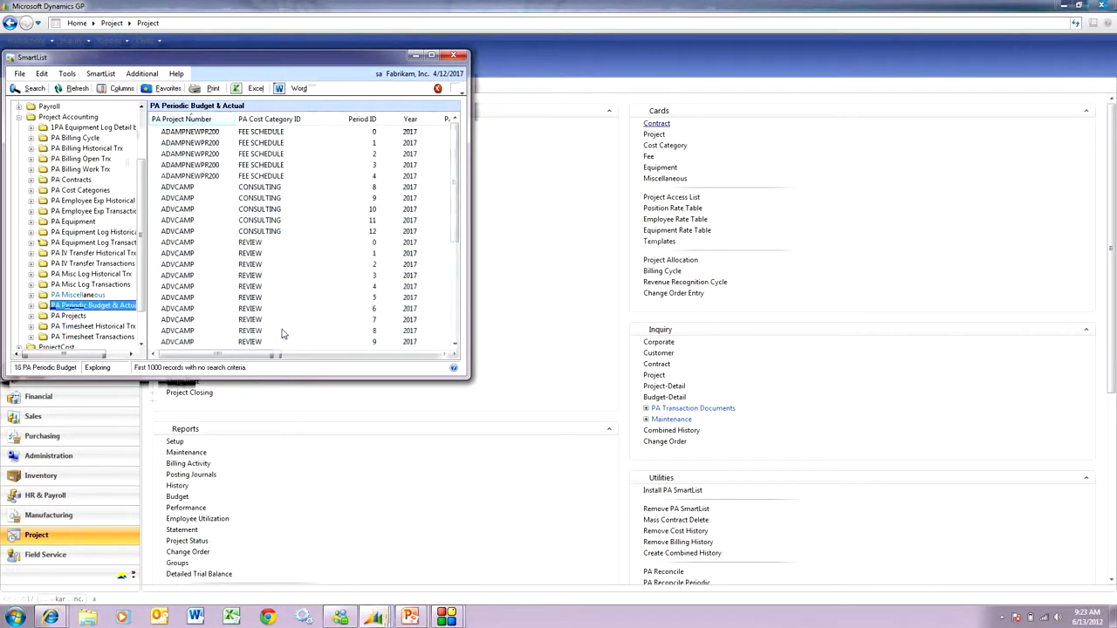
click(426, 54)
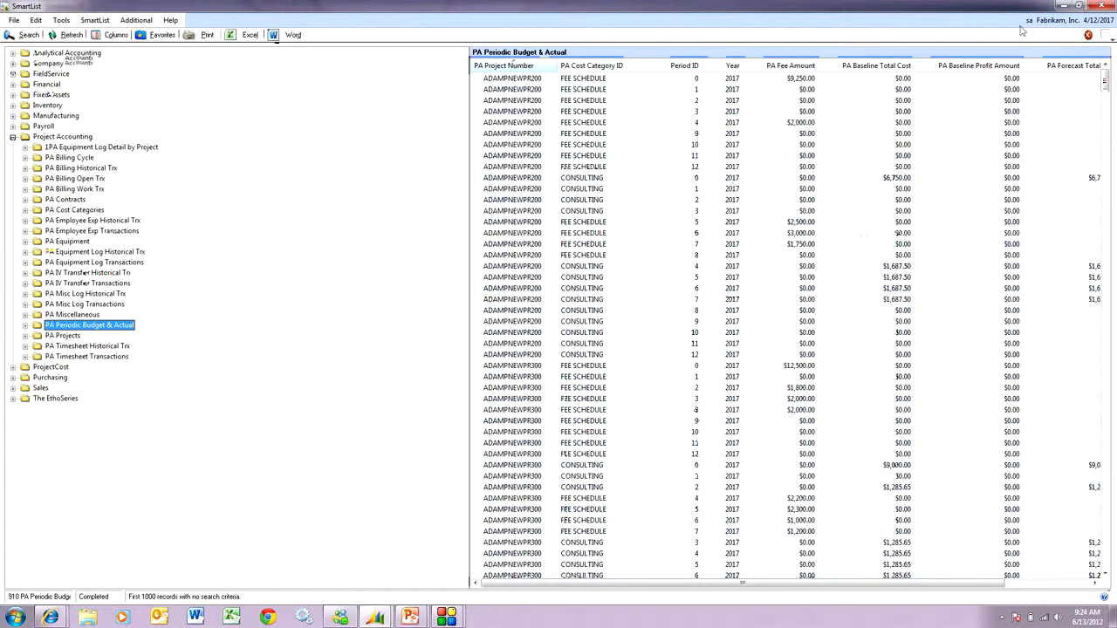
click(1102, 6)
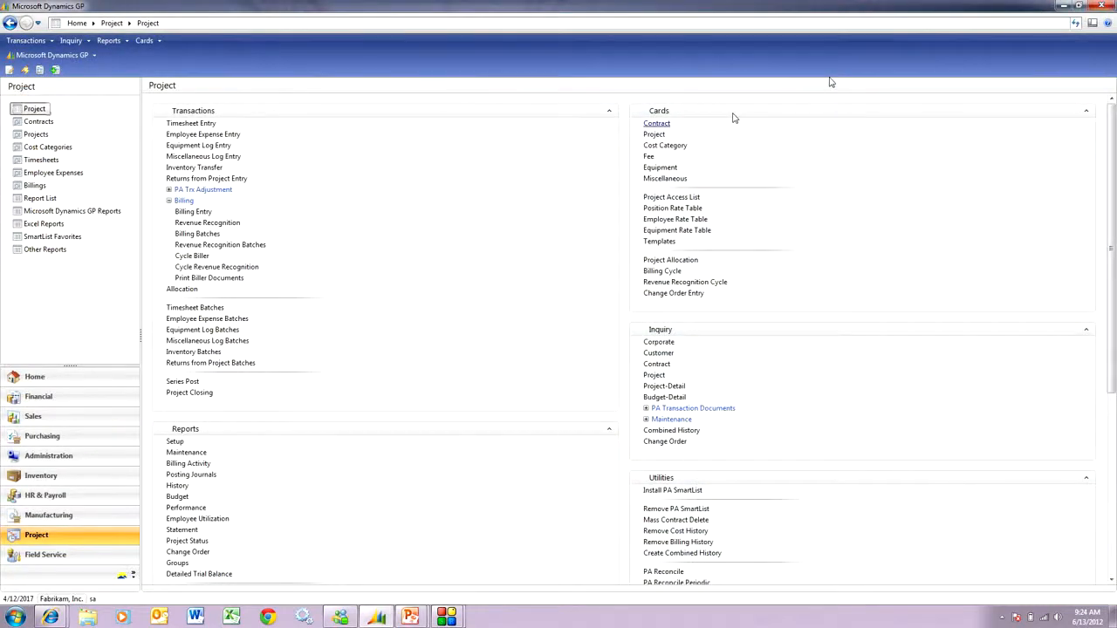
- Reopen the PA PERIODIC SmartList in SmartList Builder to look at its Duplicate option, and close the builder
click(63, 59)
mouse_move(85, 112)
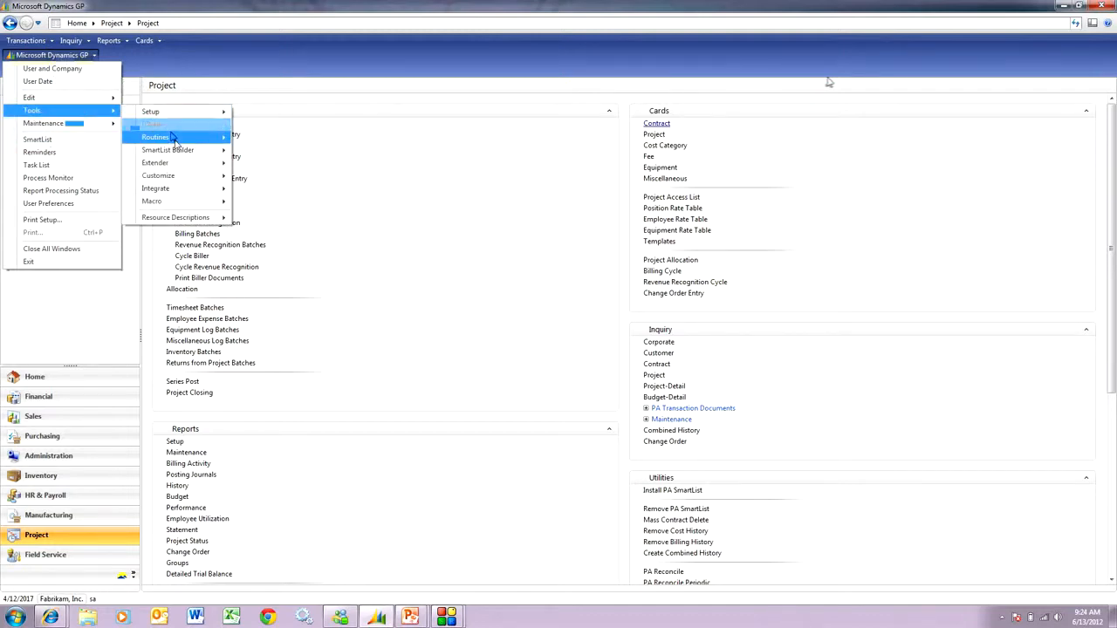
mouse_move(221, 153)
click(278, 151)
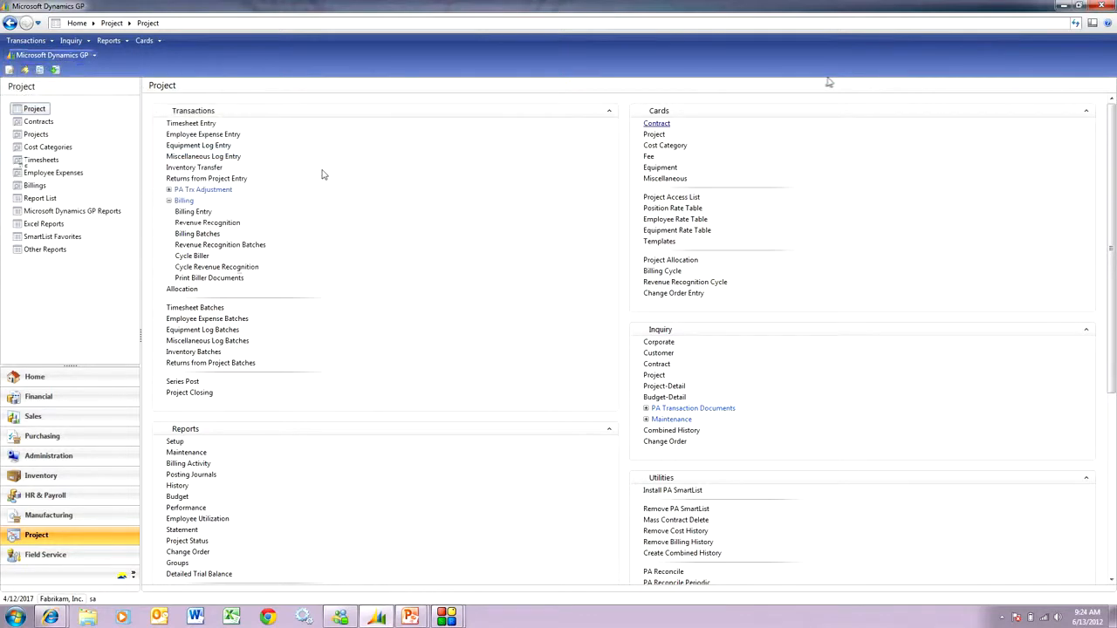
click(192, 137)
double_click(262, 217)
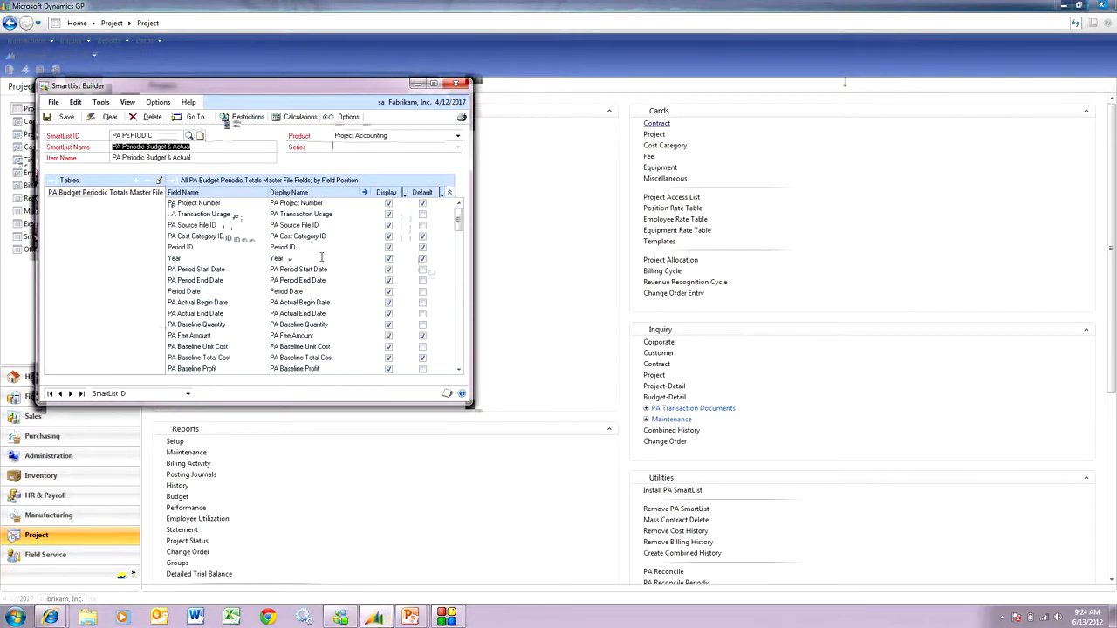
click(158, 103)
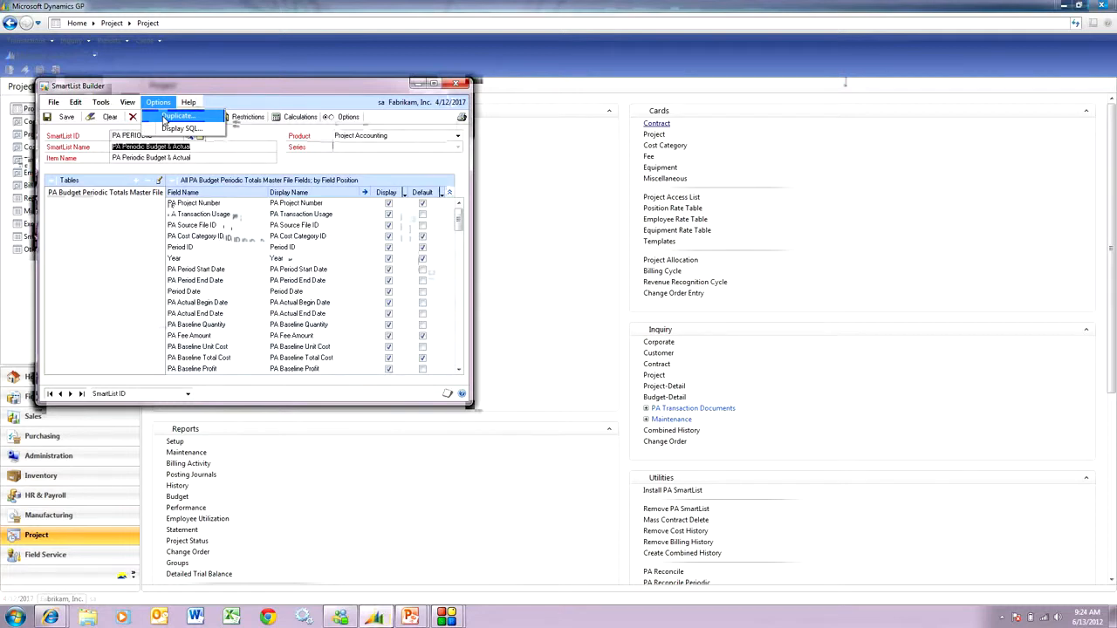
click(456, 83)
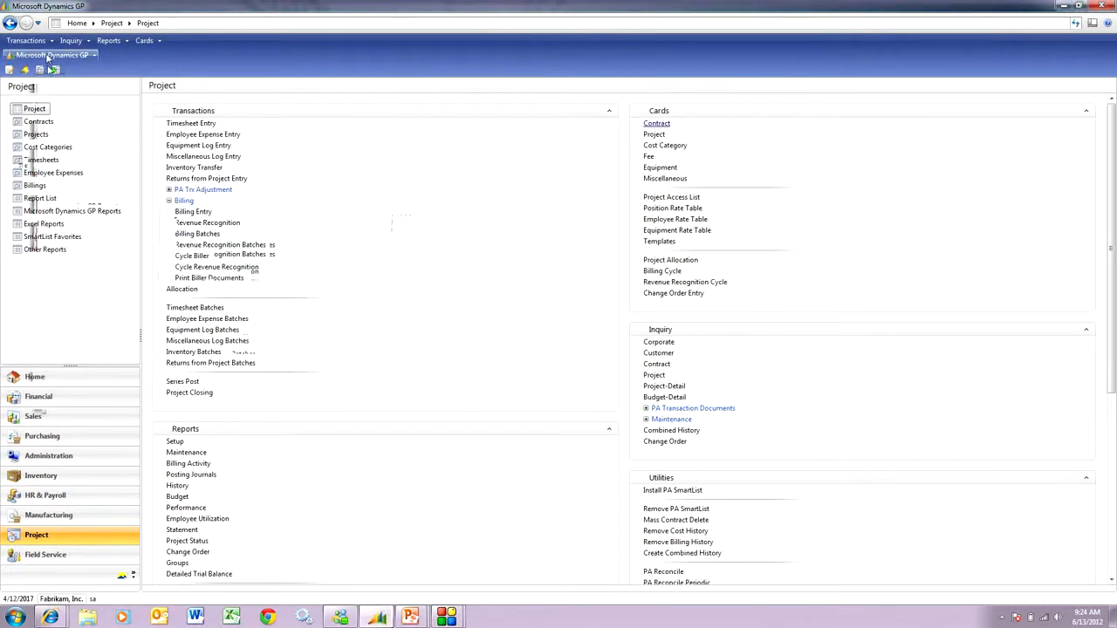
- Load the PA PERIODIC report in Excel Report Builder, review its publishing settings, and cancel without publishing
click(48, 55)
mouse_move(73, 114)
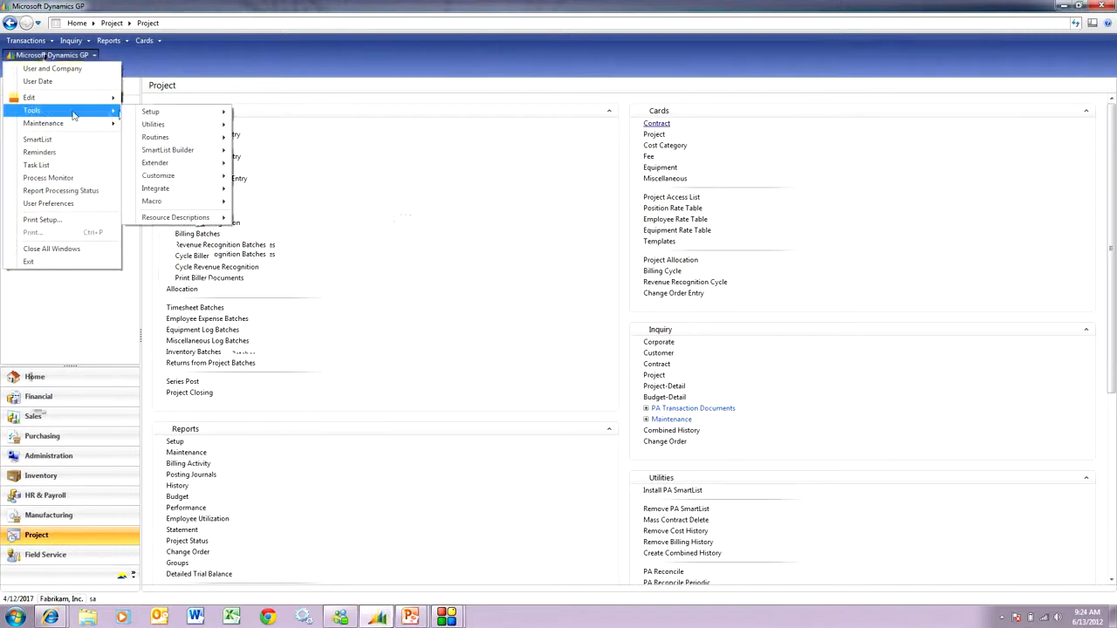
mouse_move(168, 150)
mouse_move(288, 165)
click(388, 165)
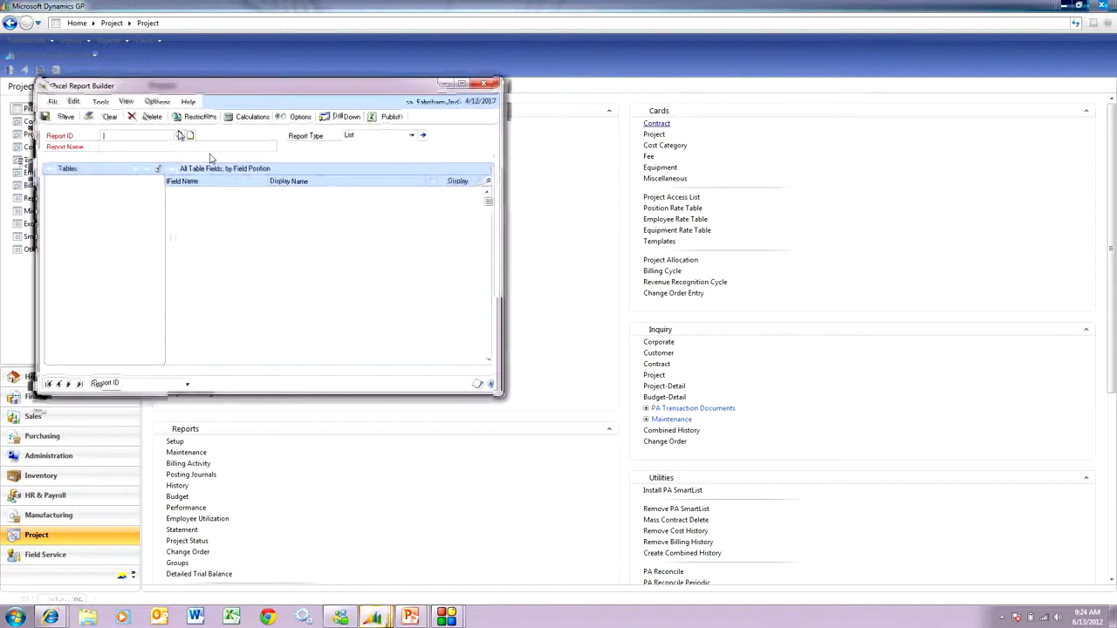
click(180, 135)
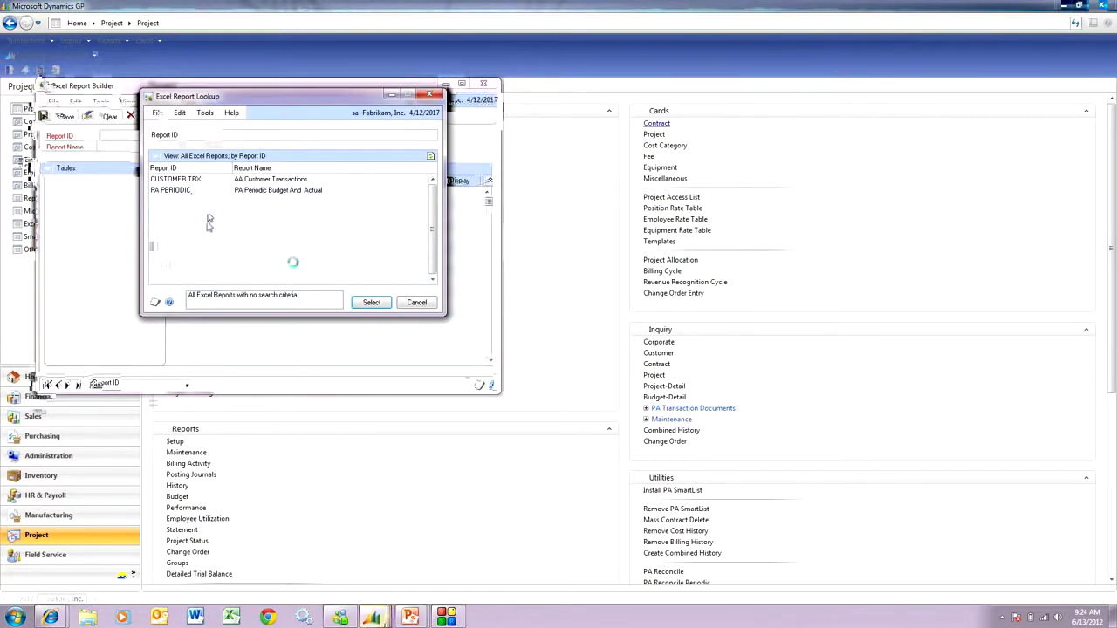
double_click(209, 189)
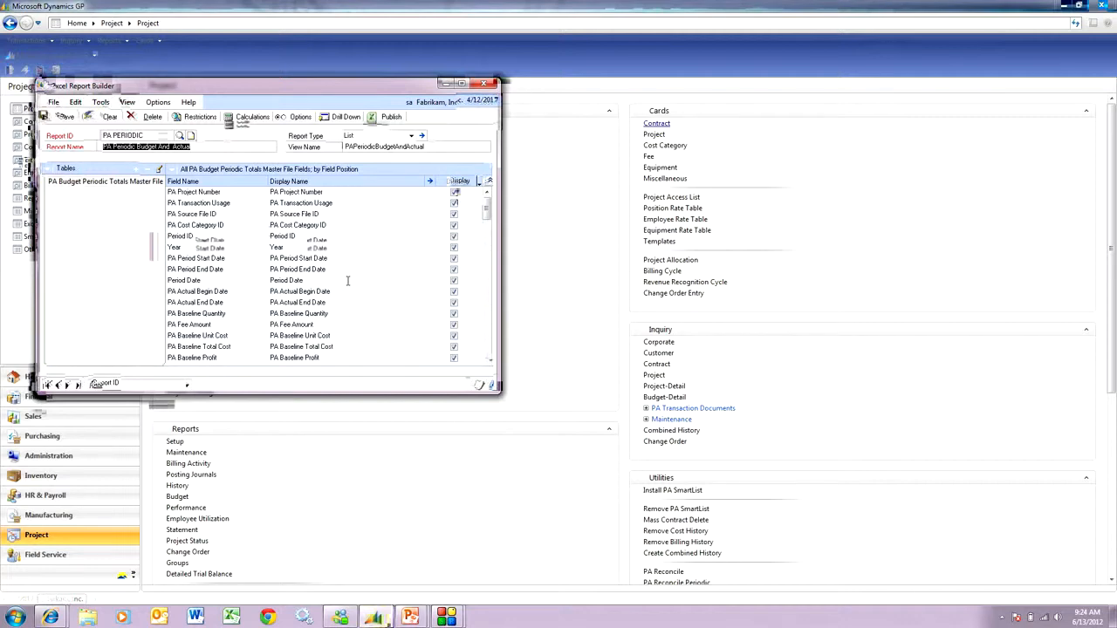
click(390, 116)
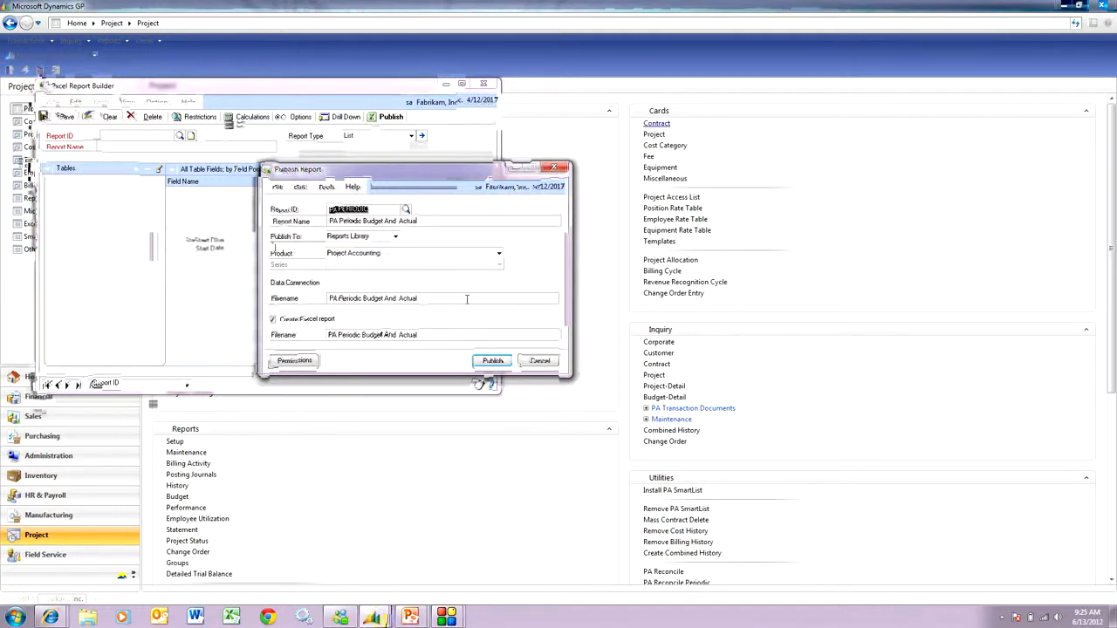
click(539, 361)
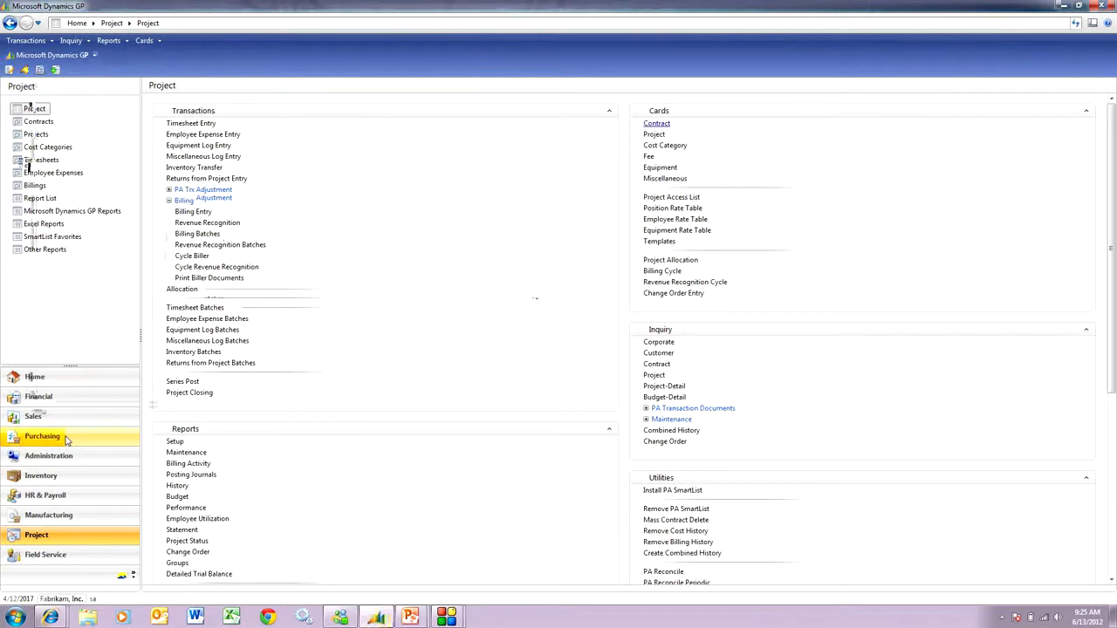
- Find and select the Project series Excel report TWO PA Periodic Budget And Actu in the Administration area's Excel Reports list
click(43, 456)
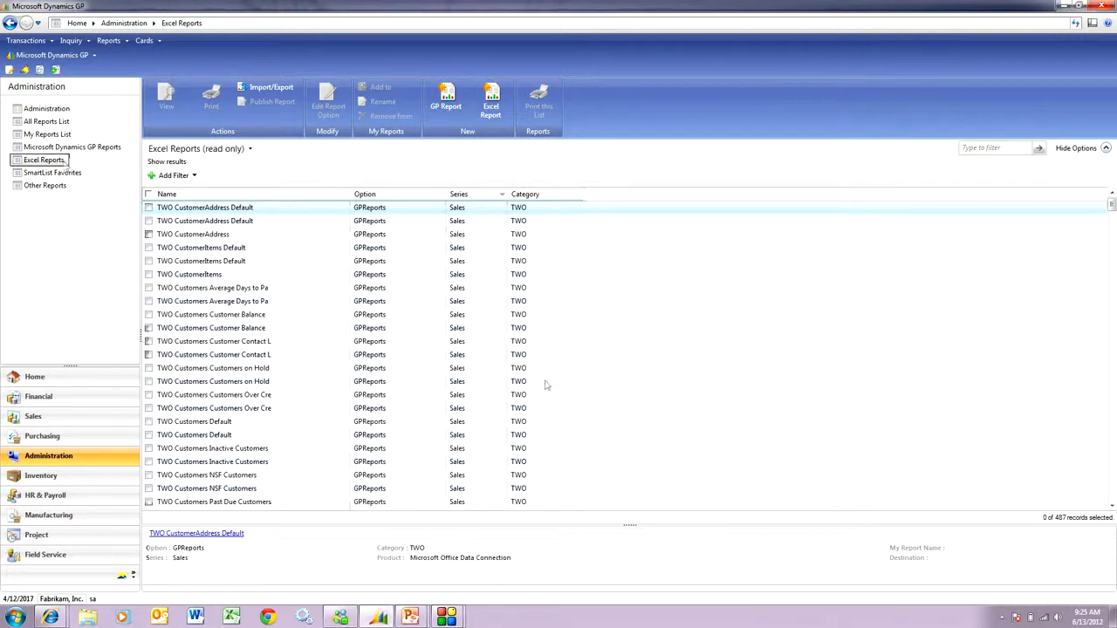
scroll(634, 392, down, 20)
scroll(625, 400, down, 20)
scroll(625, 400, up, 4)
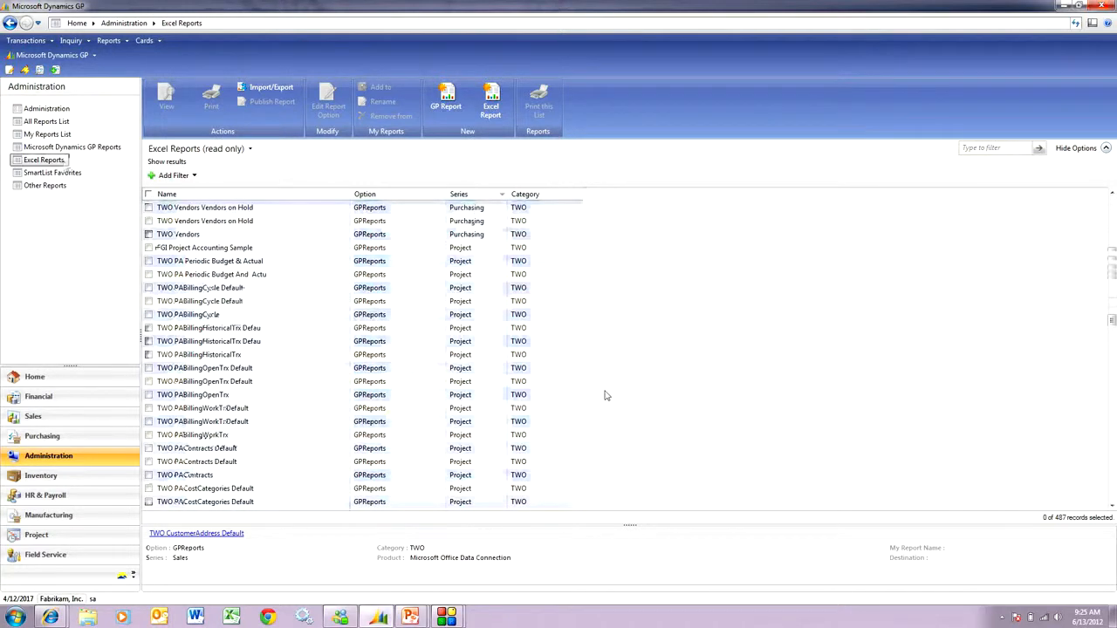
click(189, 275)
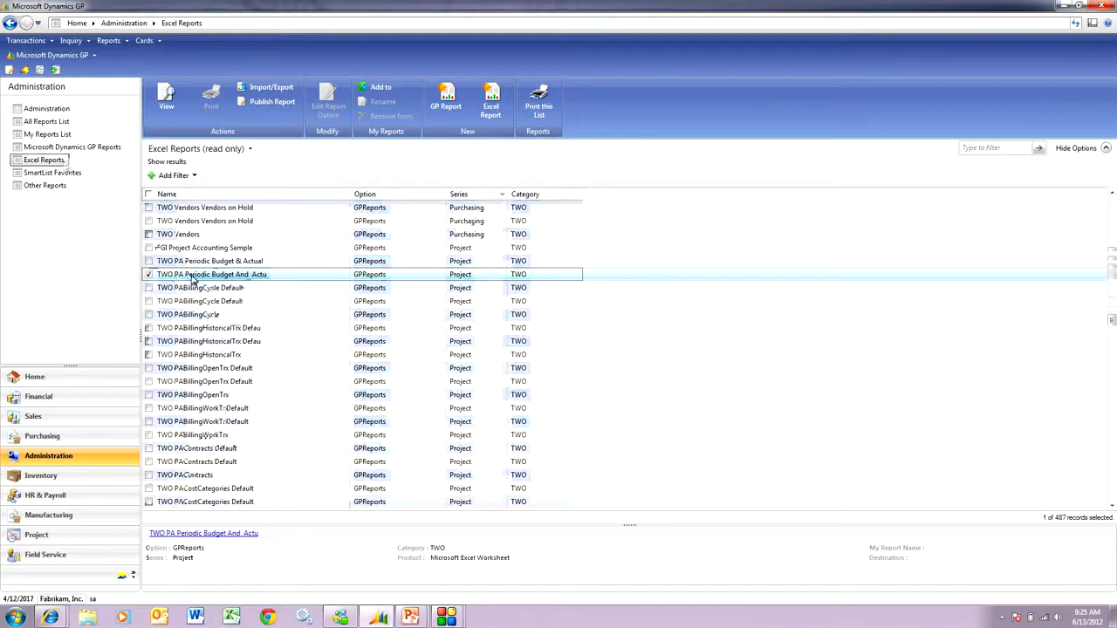
- Open the selected periodic budget and actual report in Excel and add a column headed Report in DA1, beside PA Actual Loss Amount
click(166, 96)
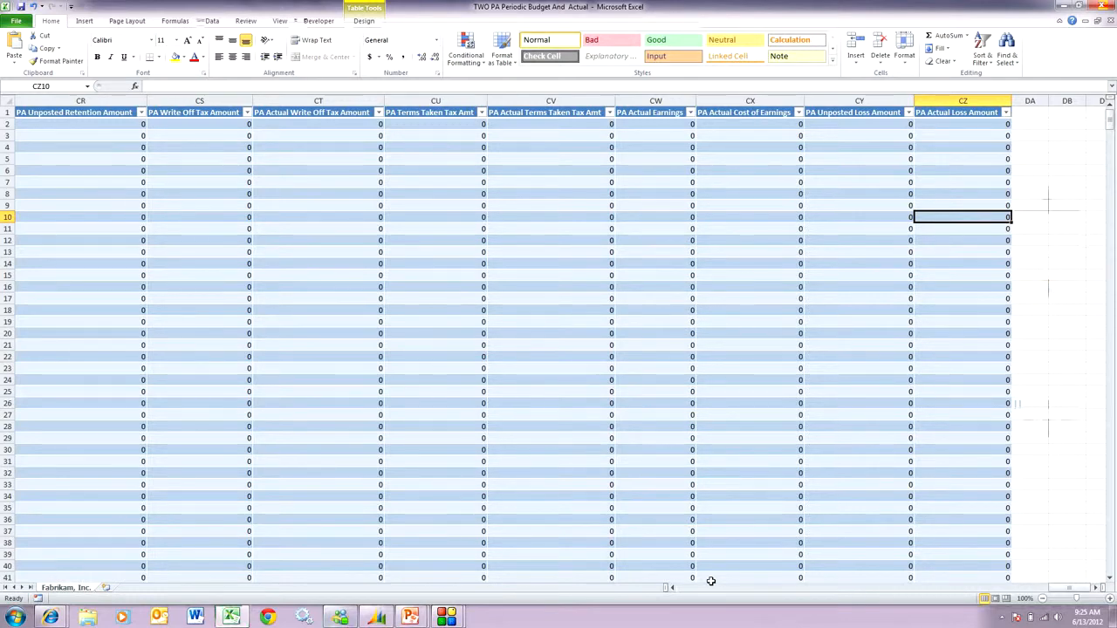
click(1036, 116)
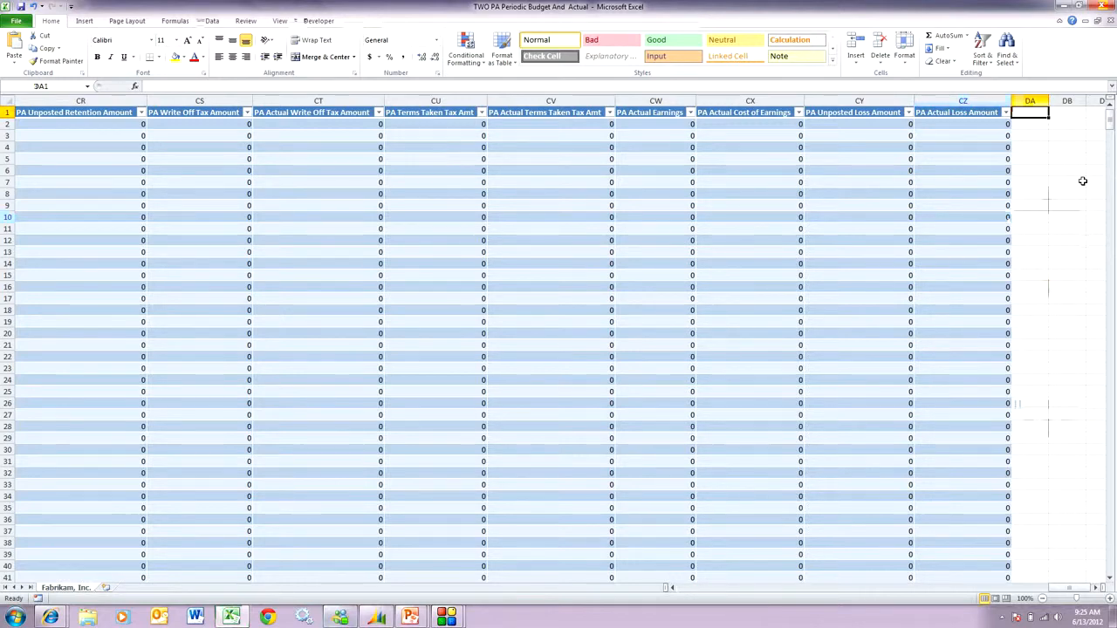
text(Report)
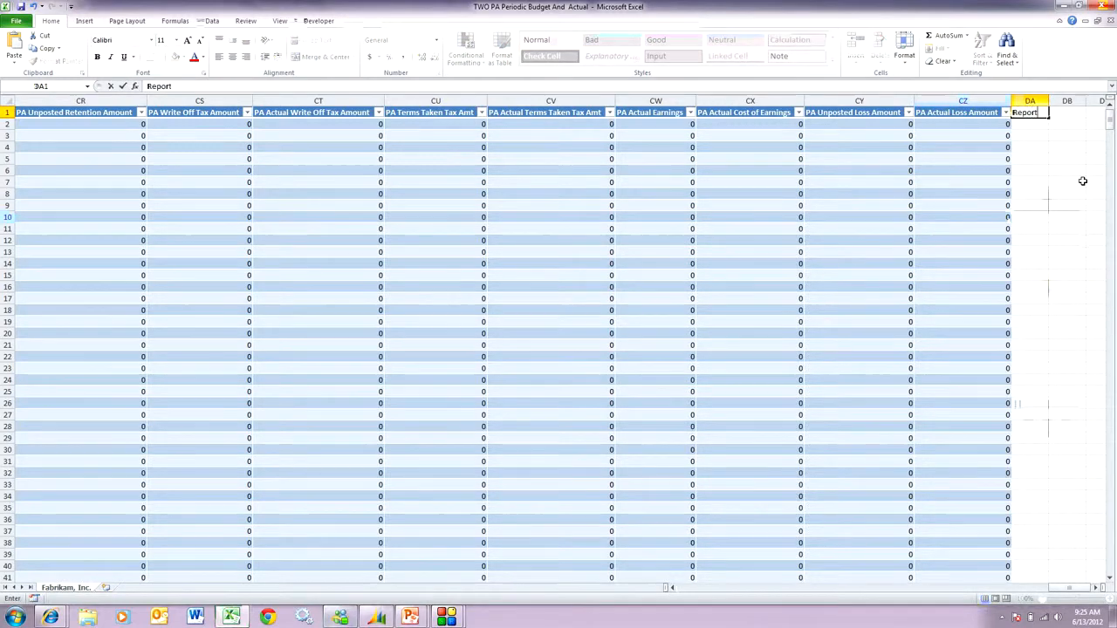
key(Return)
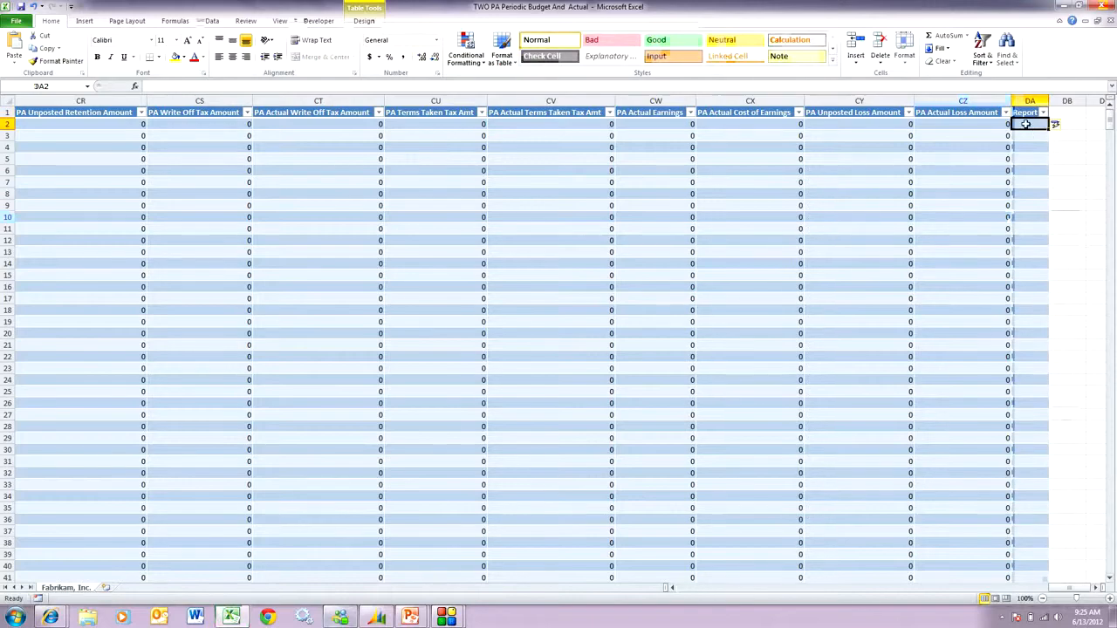
- Fill the Report column with a formula subtracting PA Baseline Total Cost from PA Fee Amount in each row
text(=)
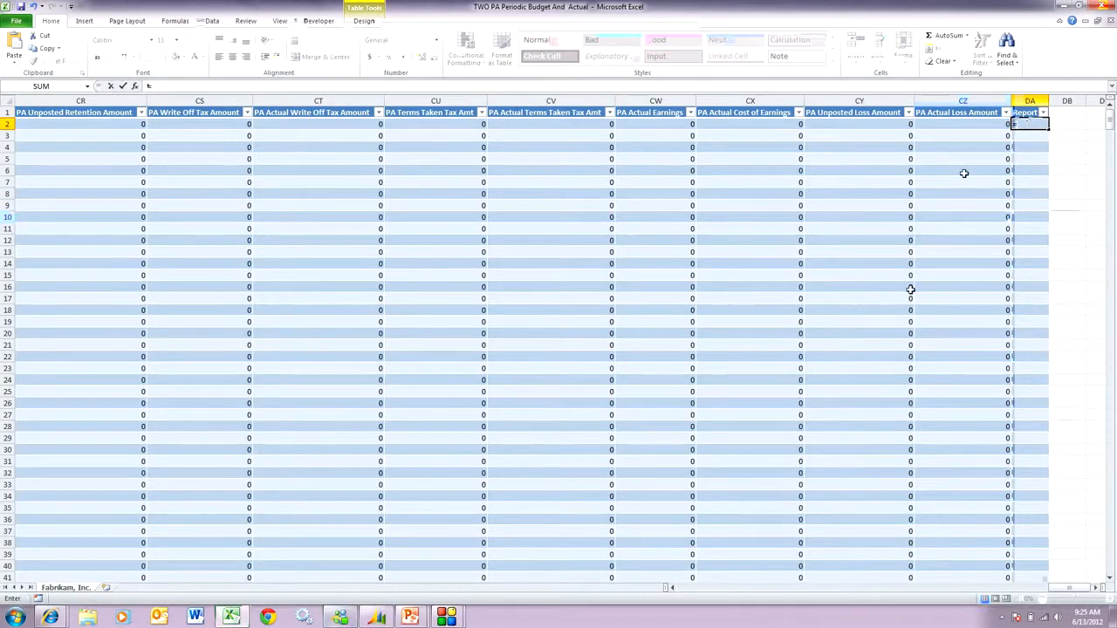
drag(1052, 589, 685, 593)
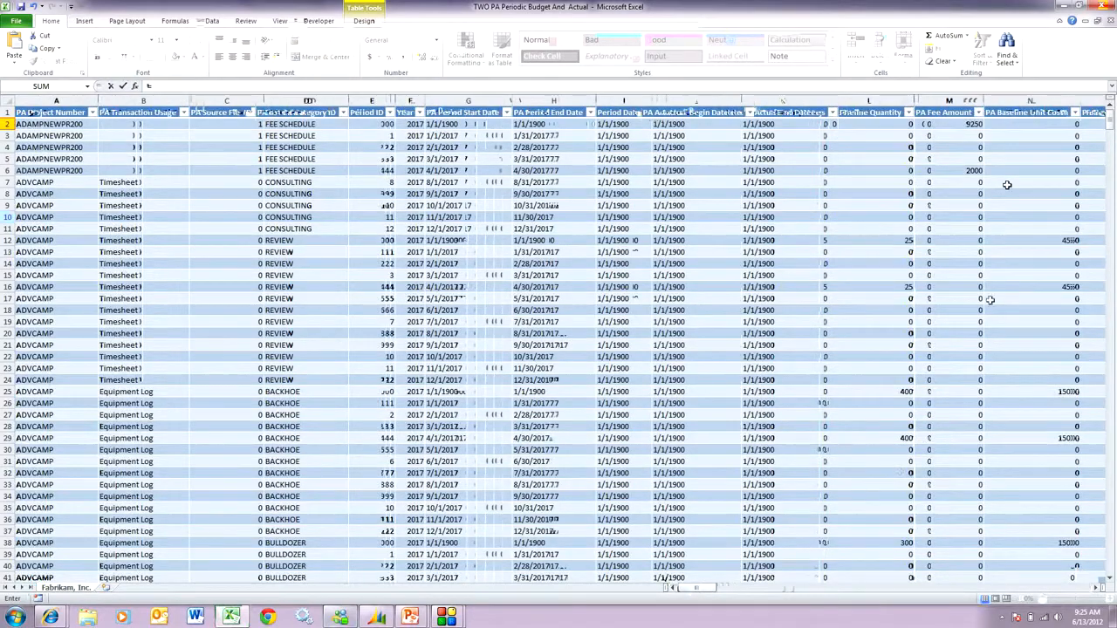
click(969, 125)
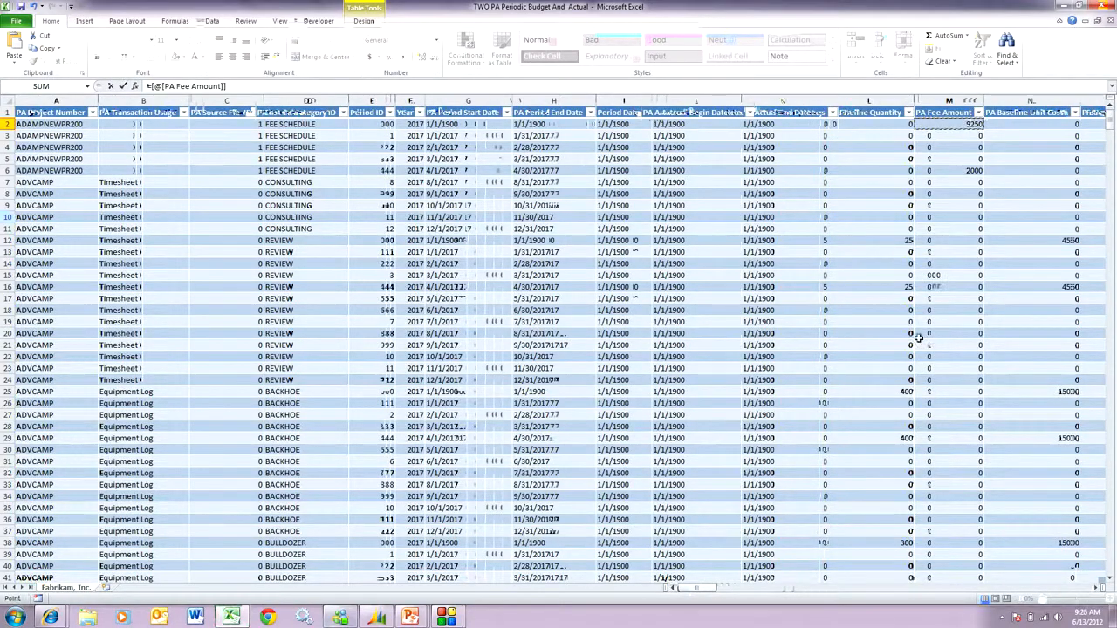
text(-)
click(1098, 588)
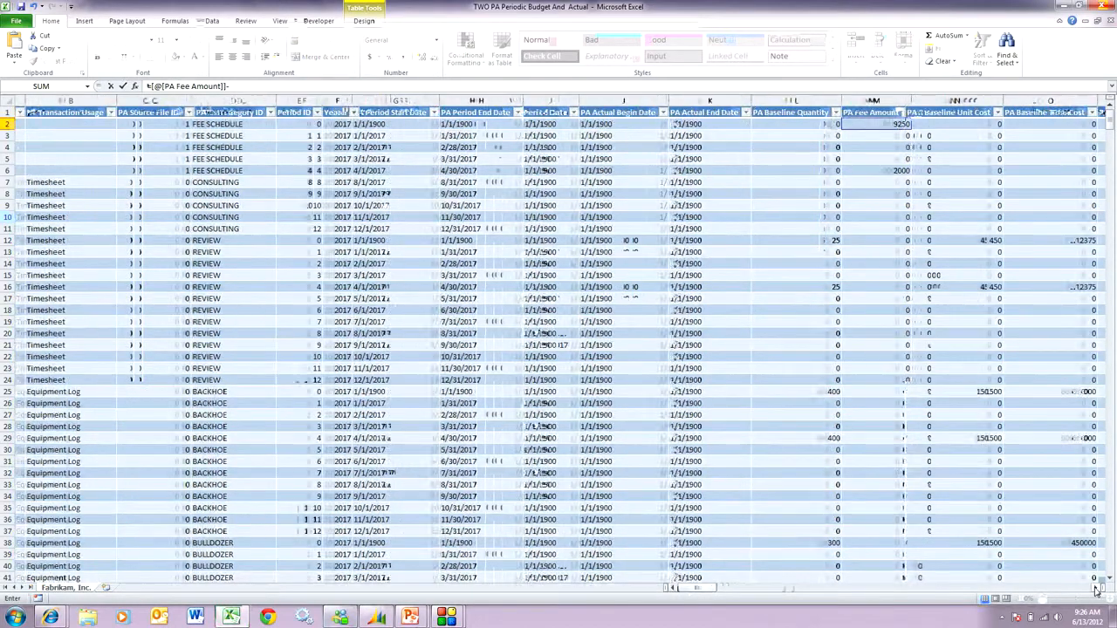
click(1097, 590)
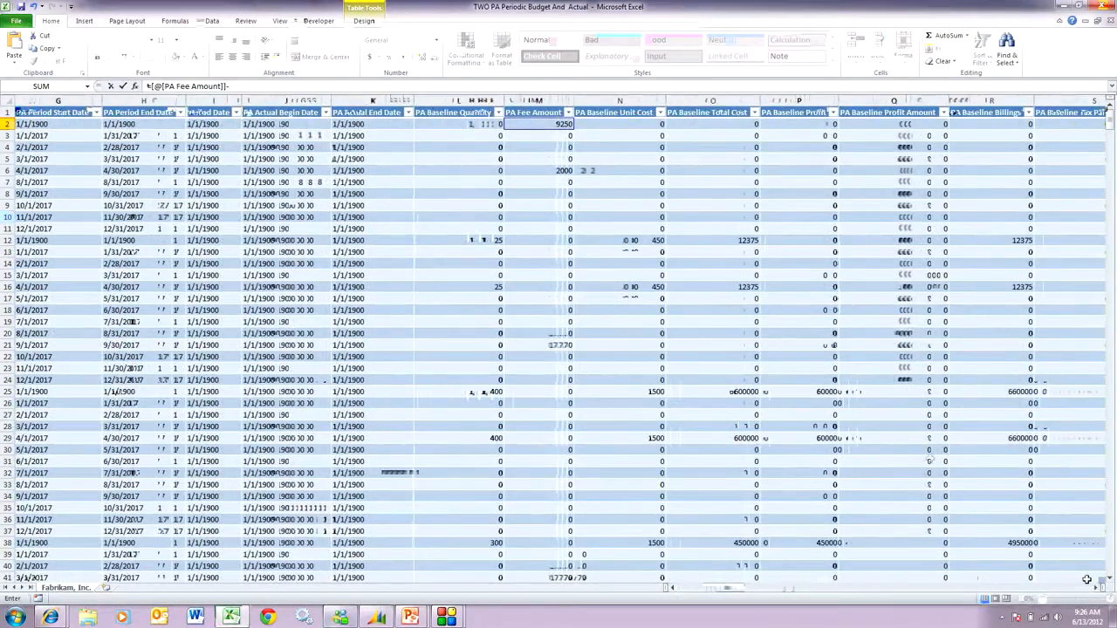
click(730, 124)
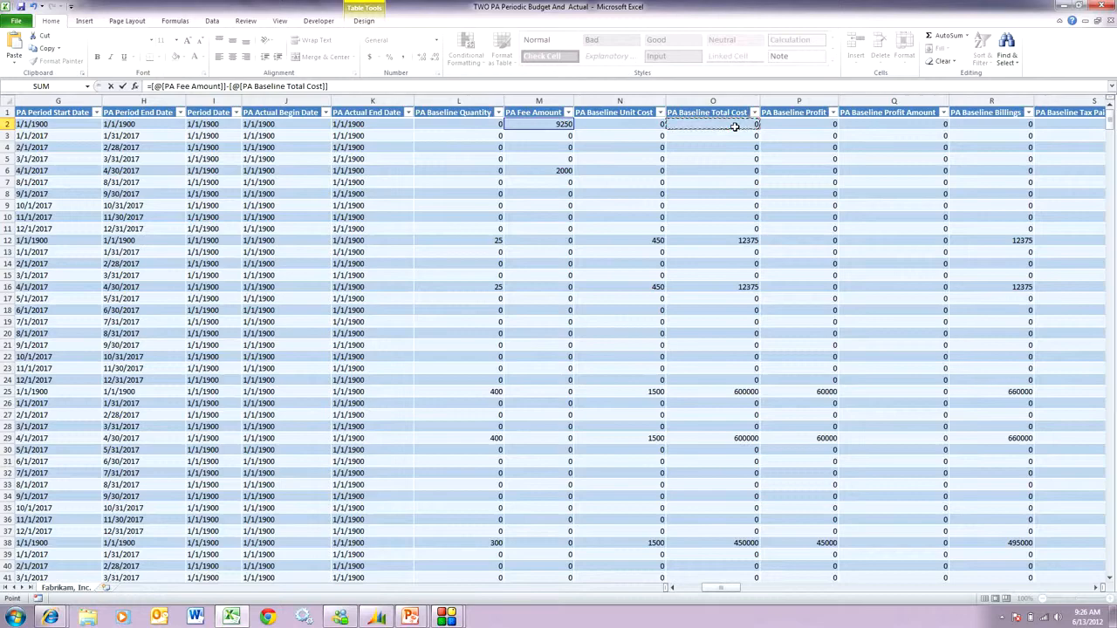
key(Return)
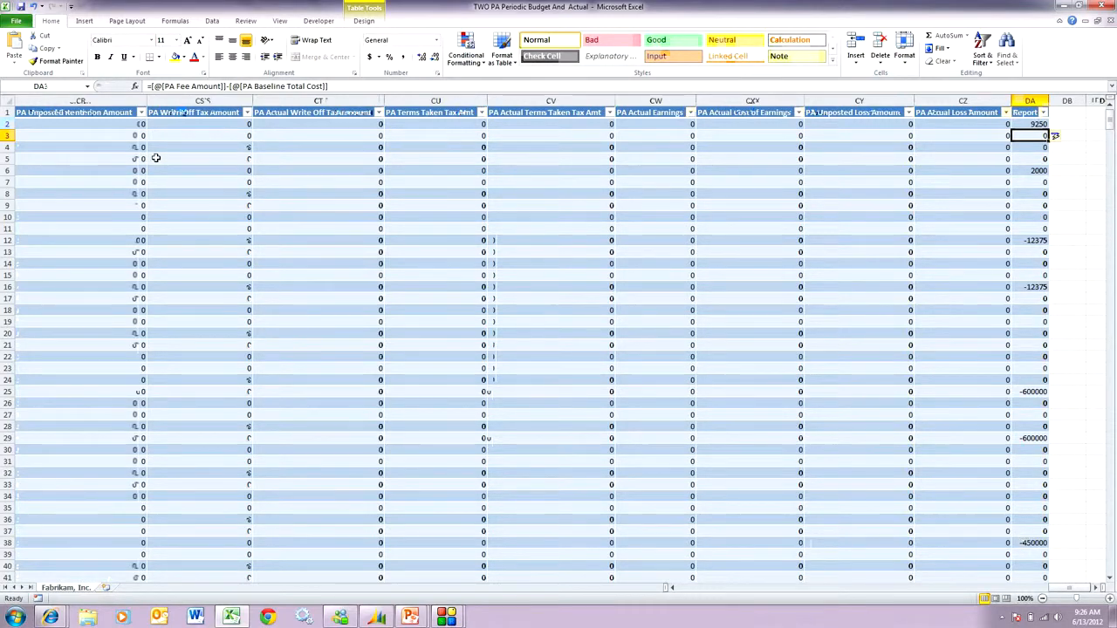
- Create a PivotTable from the FABRIKAM_INC_1 table on a new worksheet
click(85, 20)
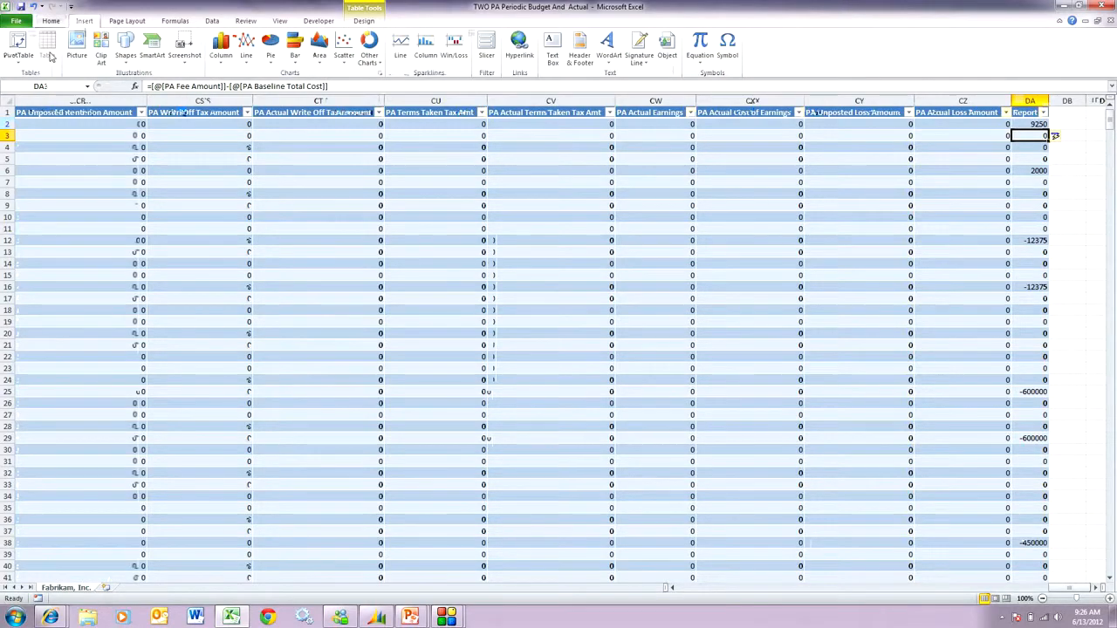
click(18, 45)
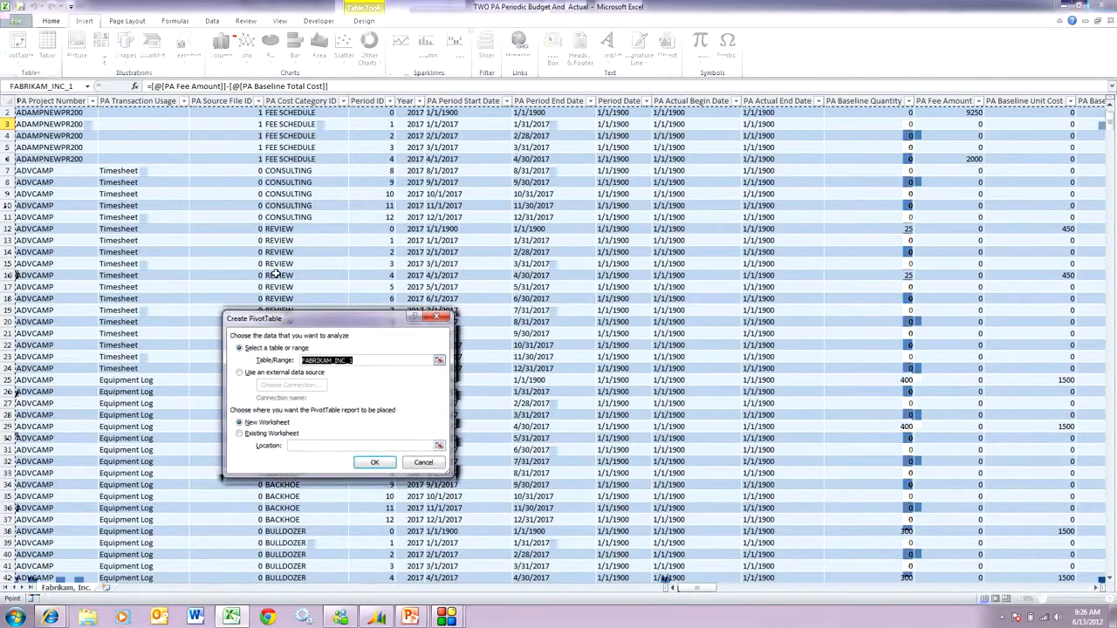
click(375, 463)
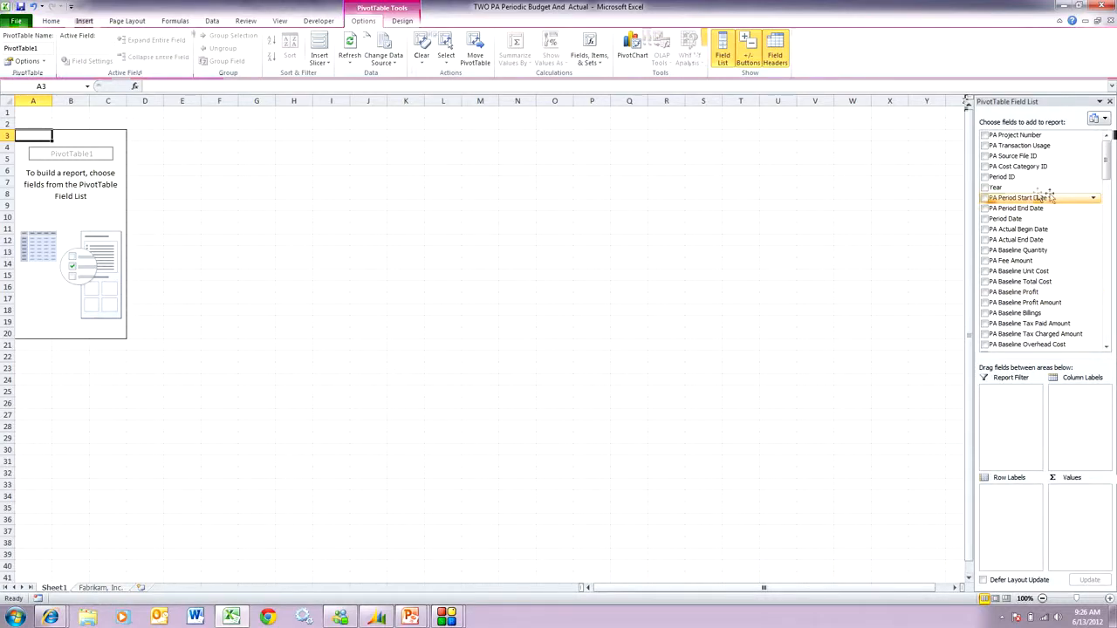
- Lay out the PivotTable with Period ID as columns, Year as report filter, PA Project Number and PA Cost Category ID as rows, and Report as values
drag(1003, 179, 1074, 392)
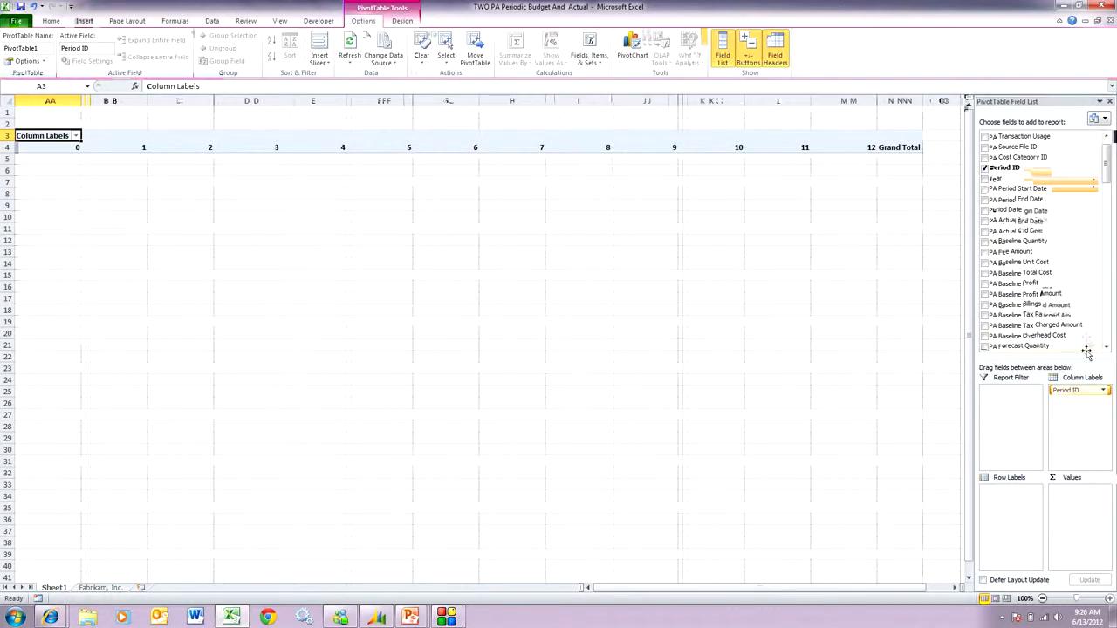
drag(1002, 203, 1014, 394)
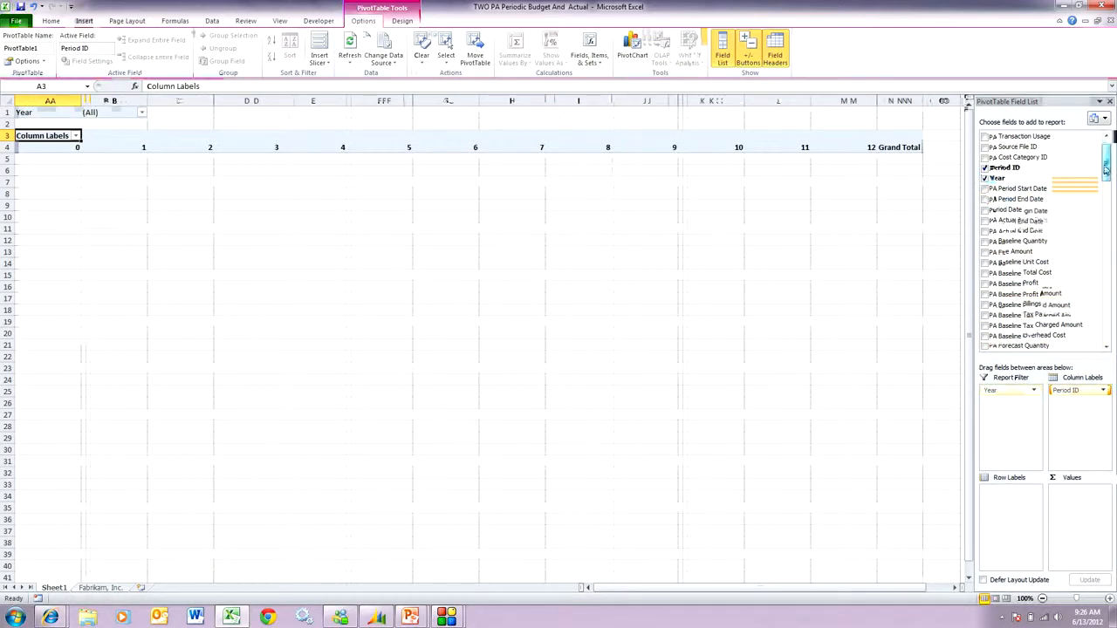
drag(1105, 167, 1107, 153)
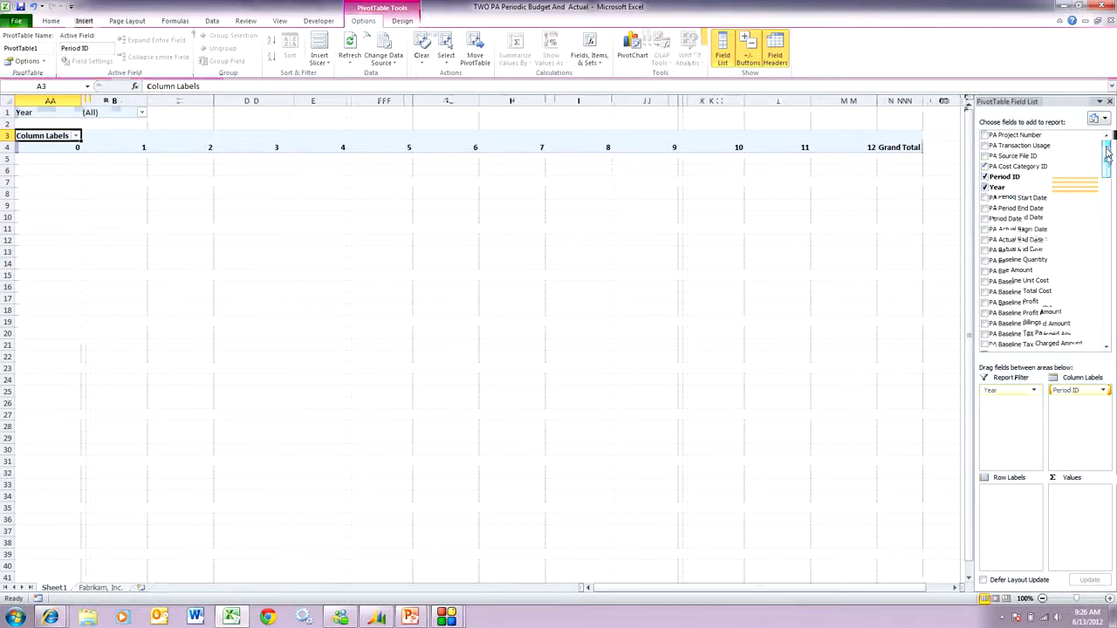
drag(1009, 145, 995, 492)
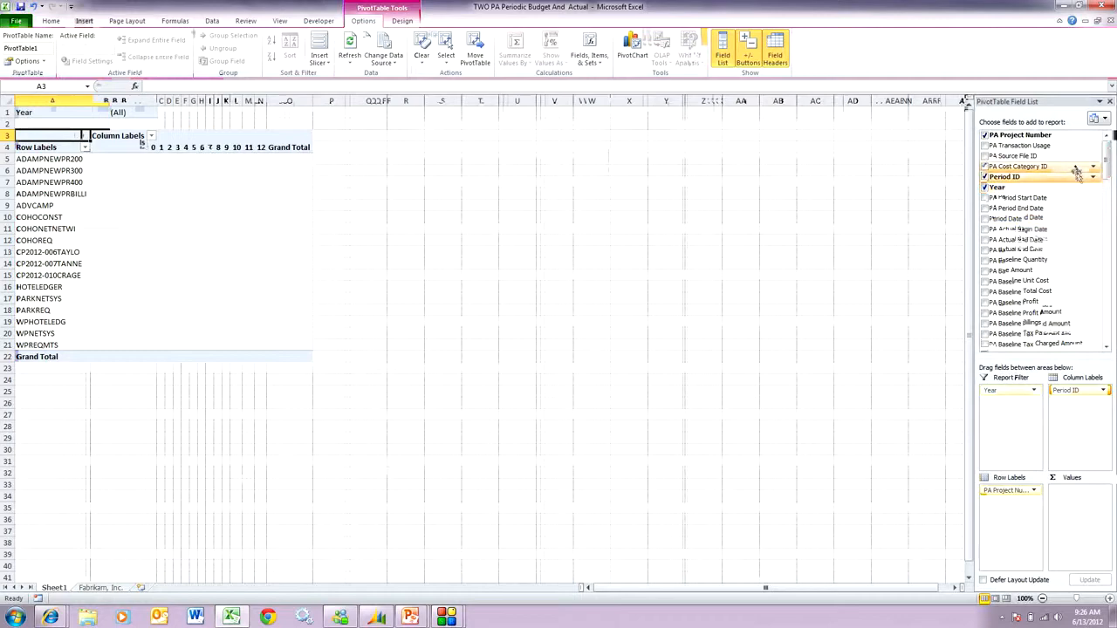
drag(1041, 168, 993, 511)
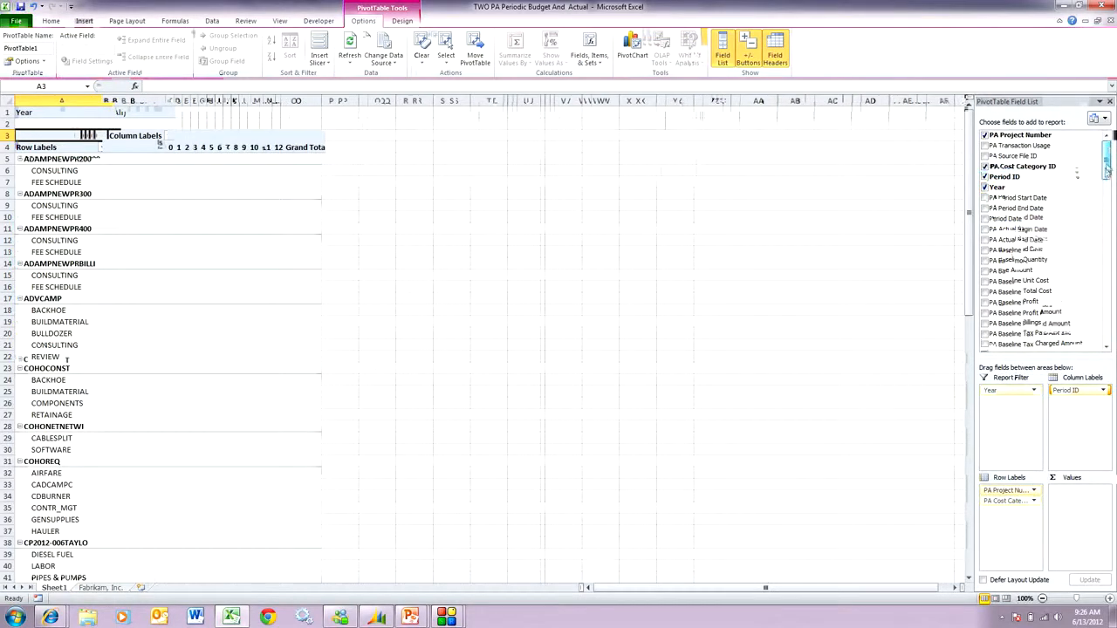
drag(1107, 171, 1095, 355)
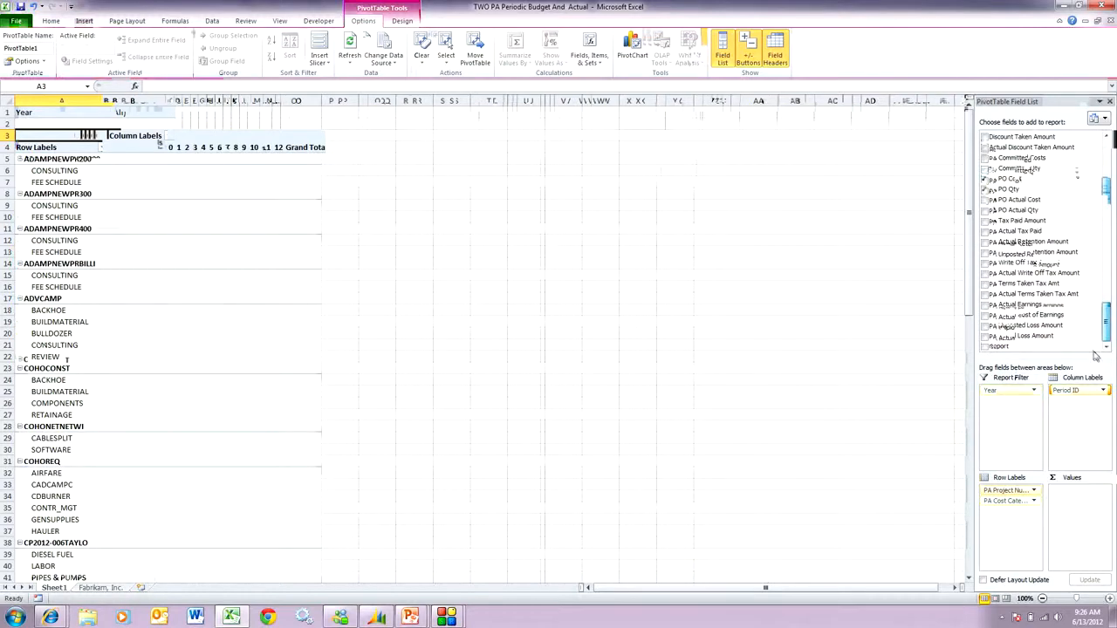
drag(997, 347, 1082, 493)
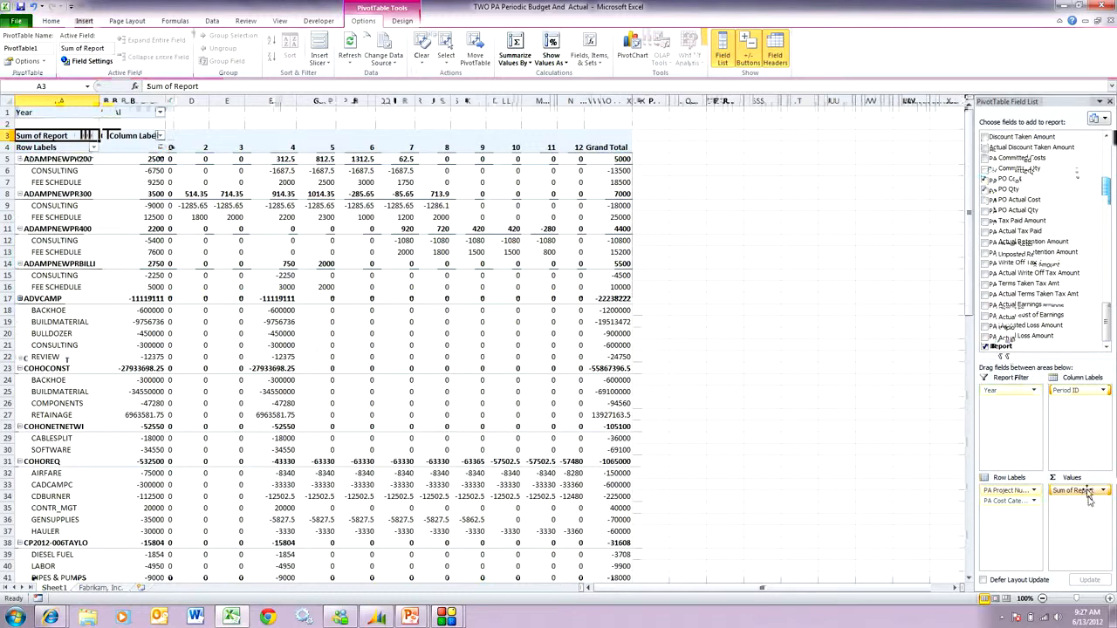
- Format the PivotTable's Sum of Report values as Accounting with the $ symbol and no decimal places
click(1088, 491)
click(1035, 485)
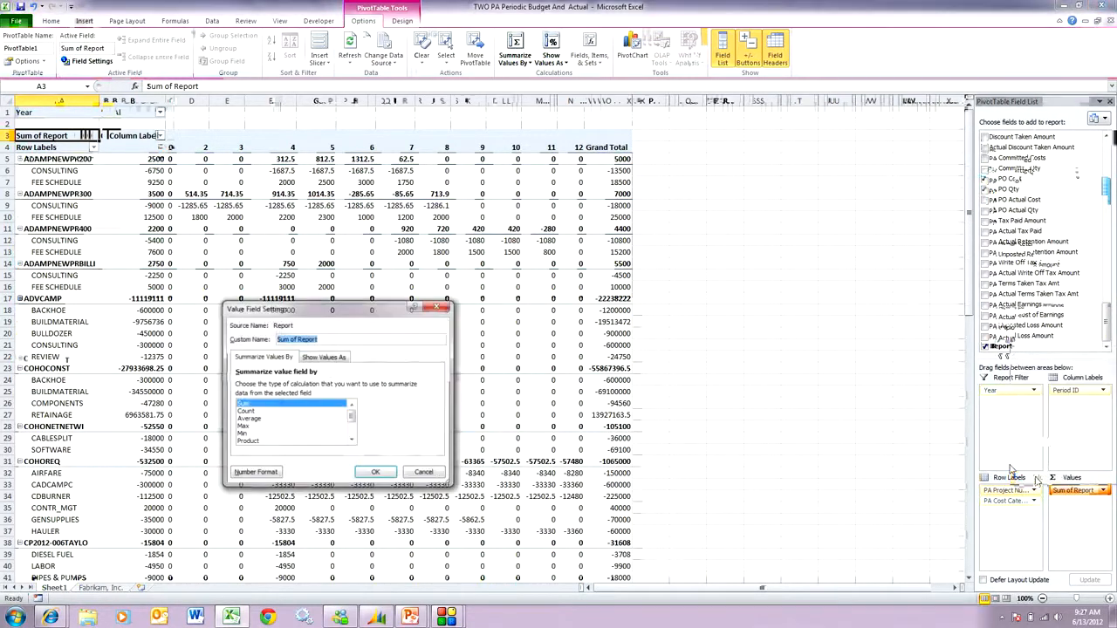
click(254, 472)
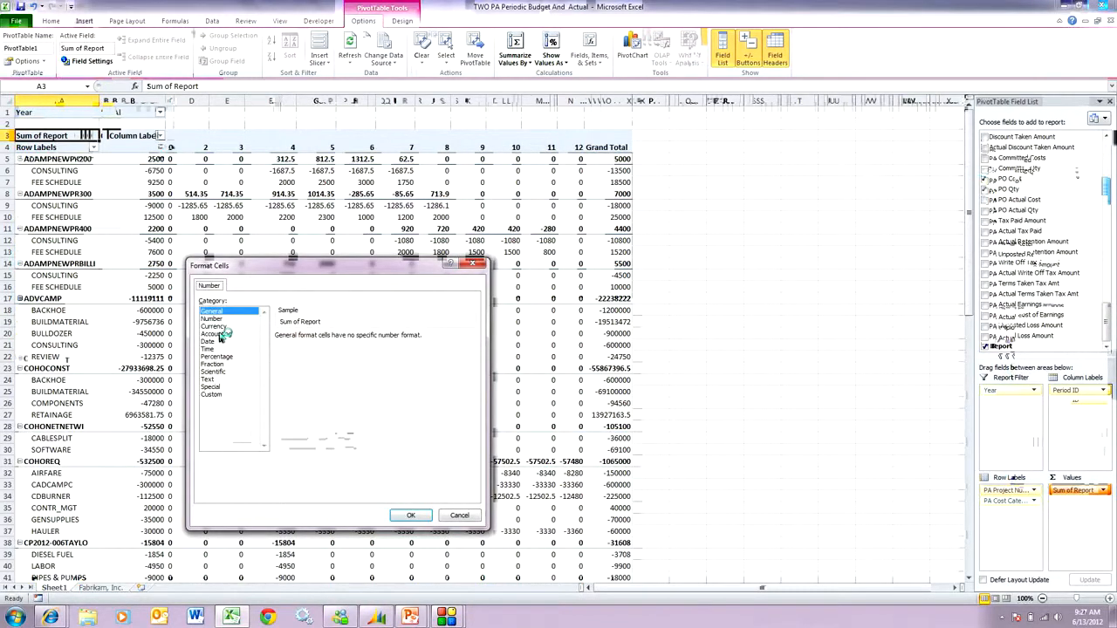
click(220, 334)
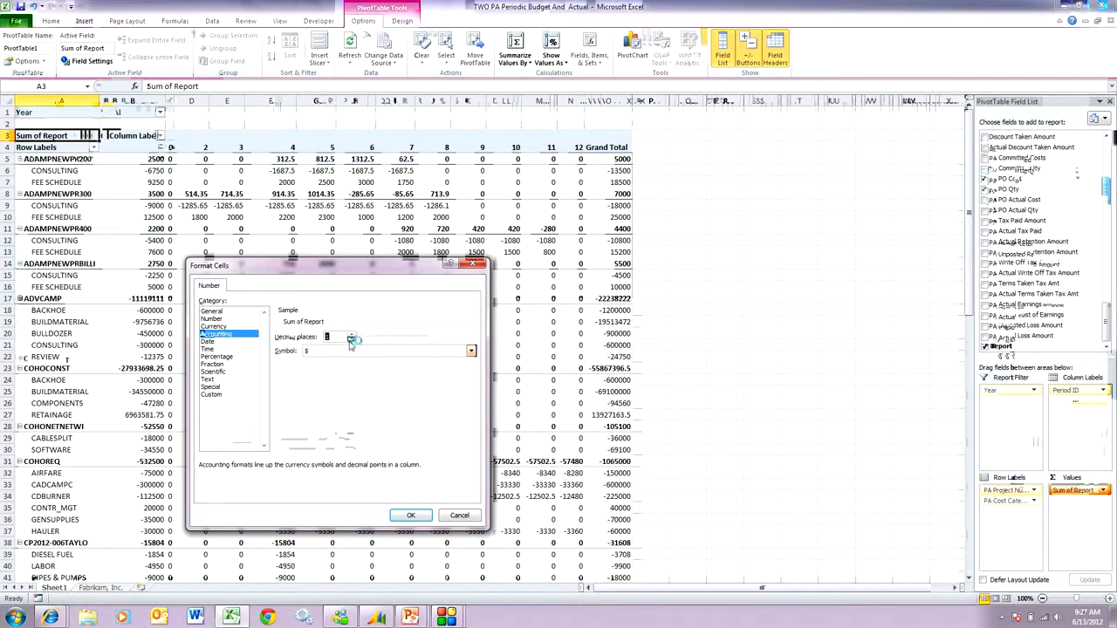
click(411, 515)
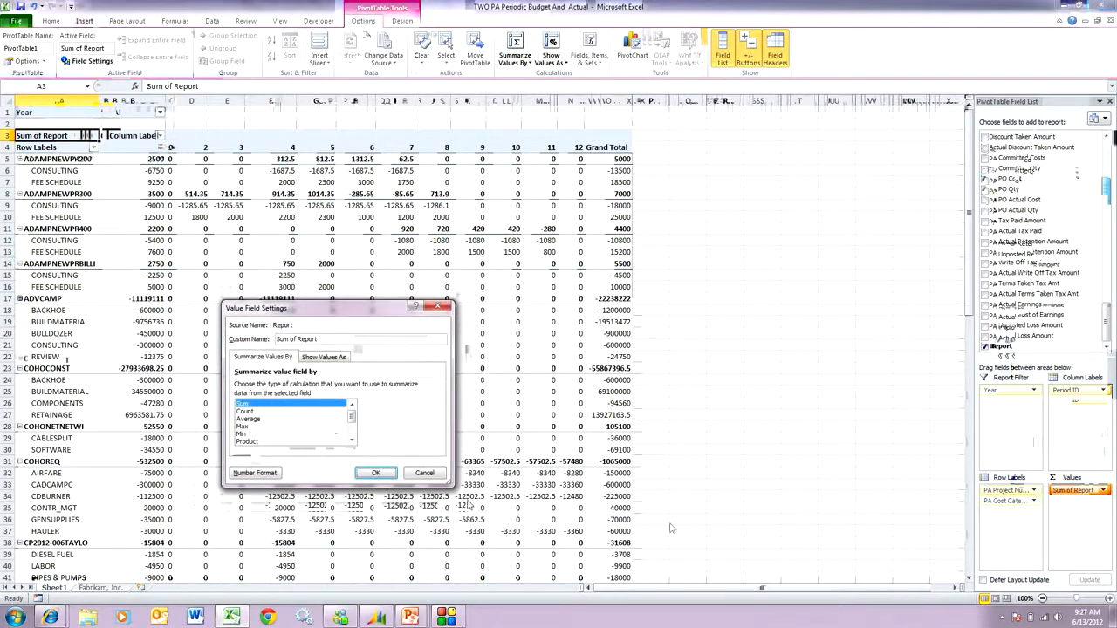
click(374, 473)
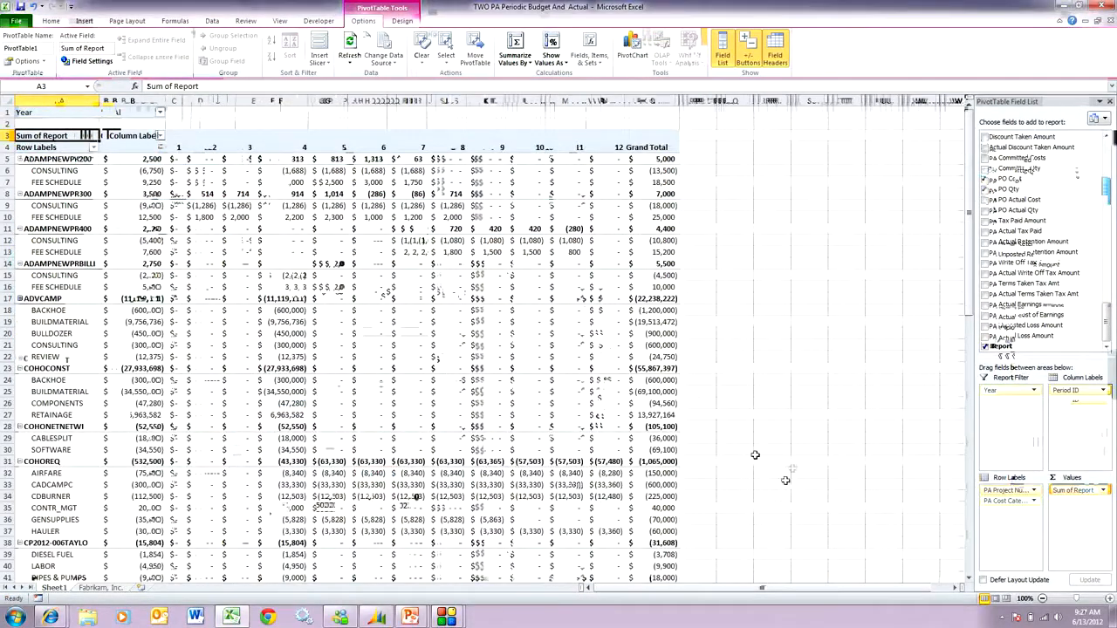
- Exclude period 0 from the PivotTable's column labels and filter the report to Year 2017
mouse_move(479, 410)
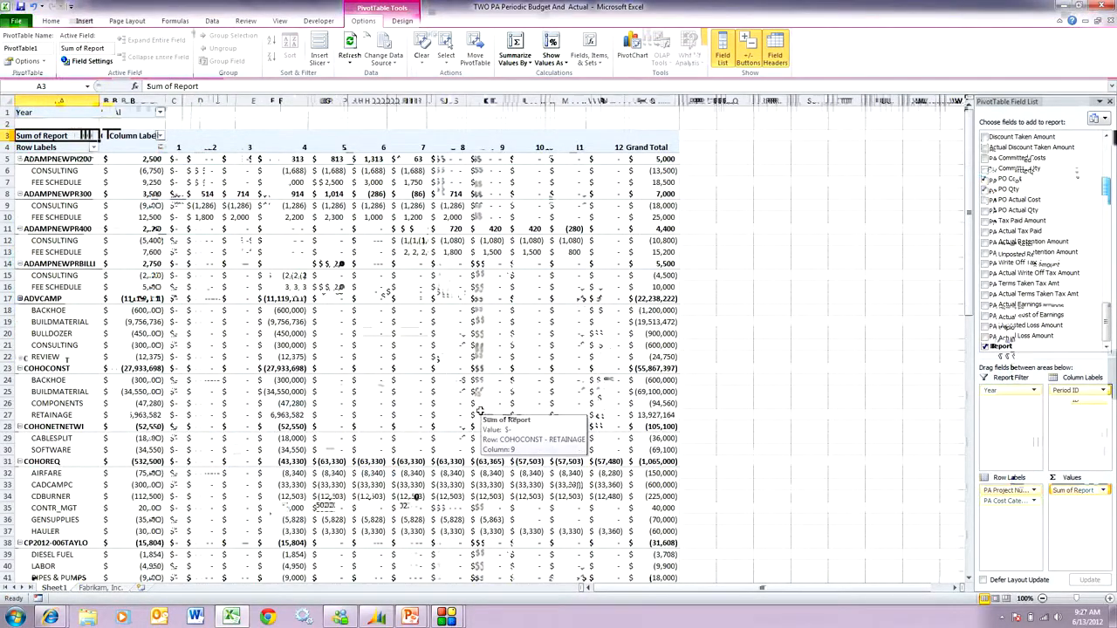
click(159, 136)
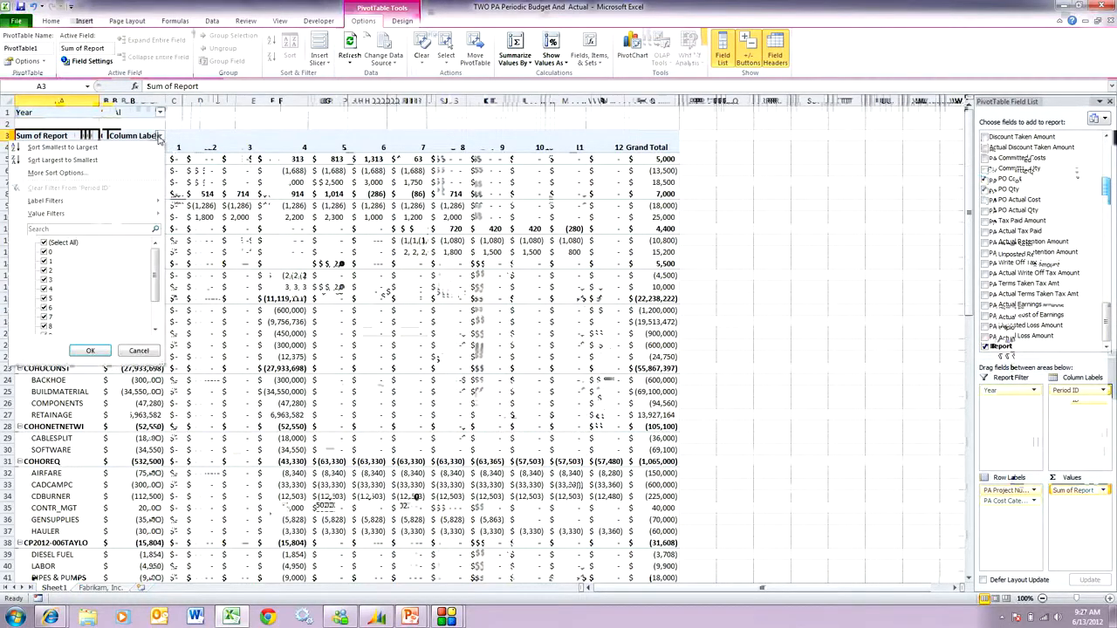
click(47, 253)
click(90, 350)
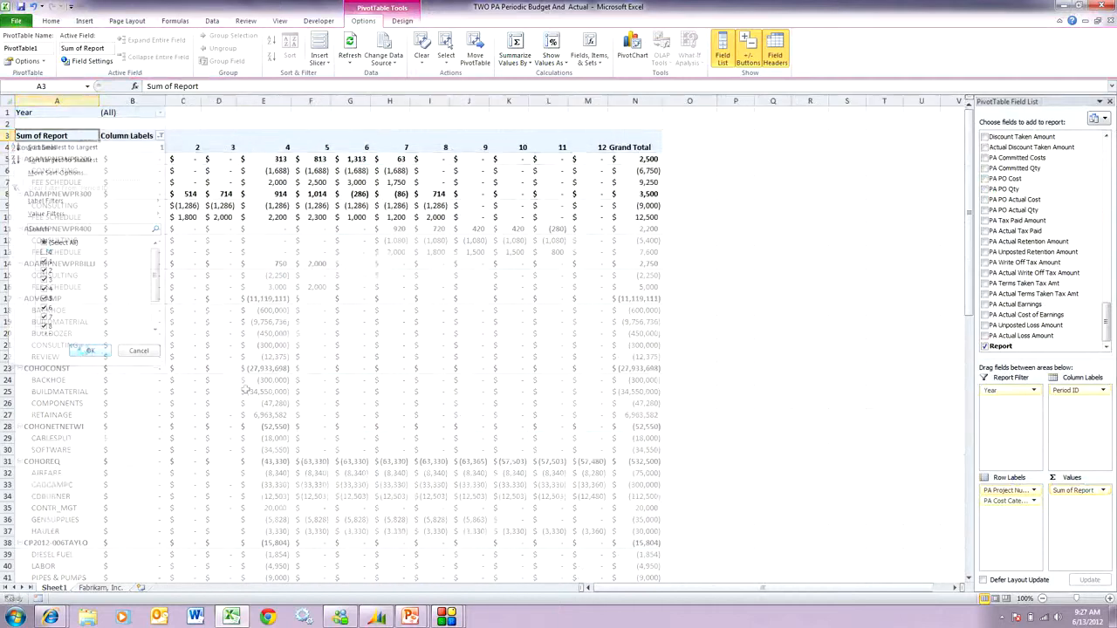
click(160, 113)
click(48, 148)
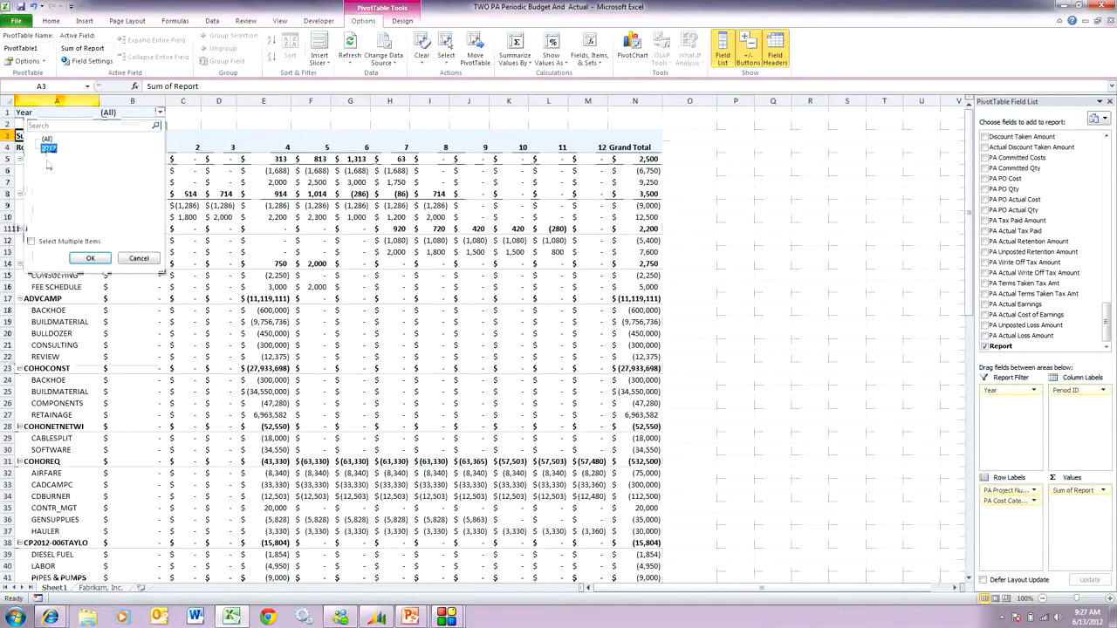
click(91, 258)
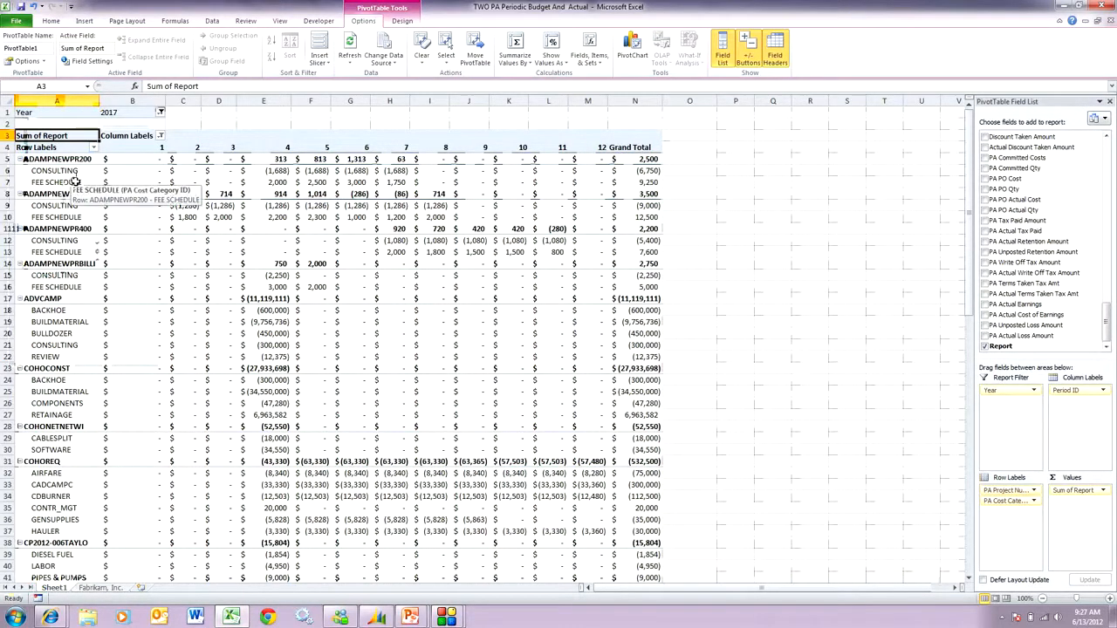
- Move the FEE SCHEDULE cost category to the beginning of each project's rows
right_click(77, 182)
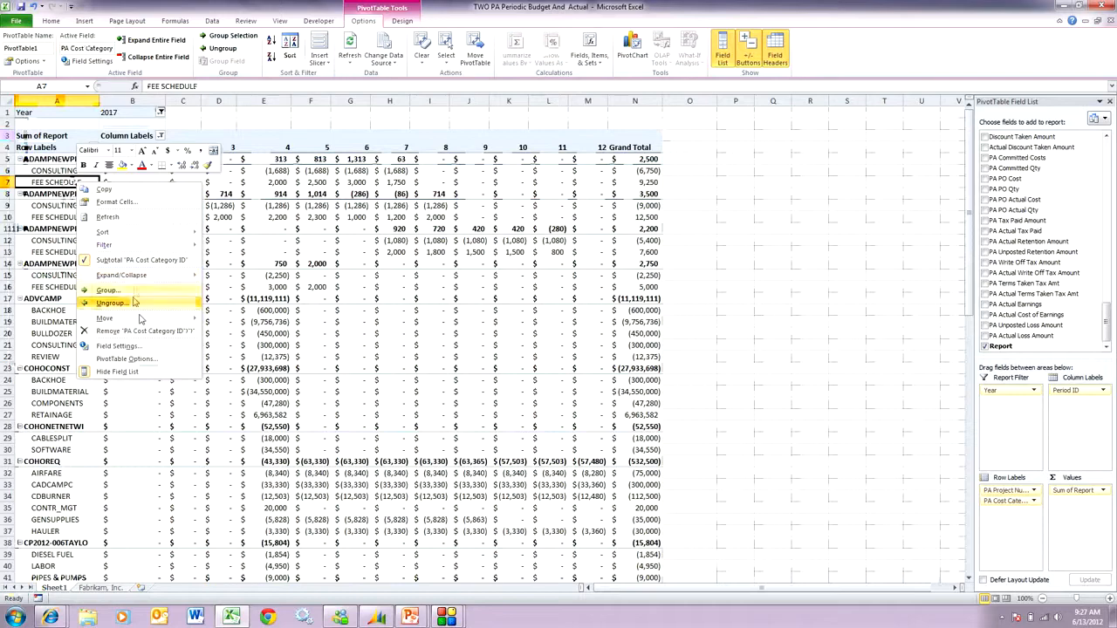
mouse_move(165, 320)
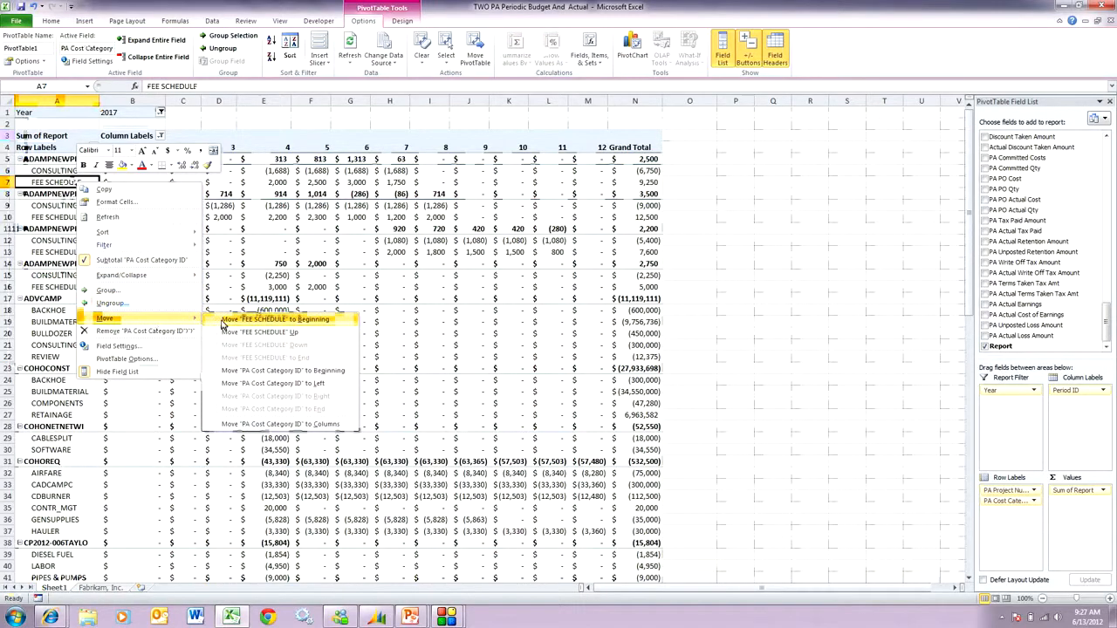
click(228, 320)
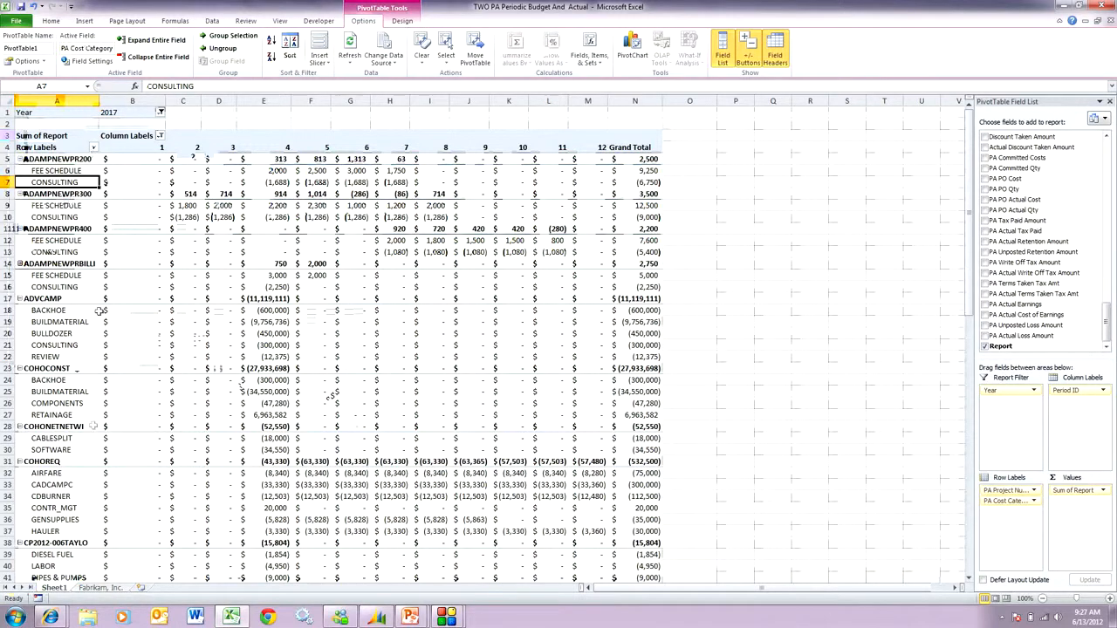
- Filter the PivotTable rows by PA Project Number to ADAMPNEWPR200, ADAMPNEWPR300, ADAMPNEWPR400 and ADAMPNEWPRBILLI only
click(93, 146)
click(37, 283)
click(146, 172)
click(52, 182)
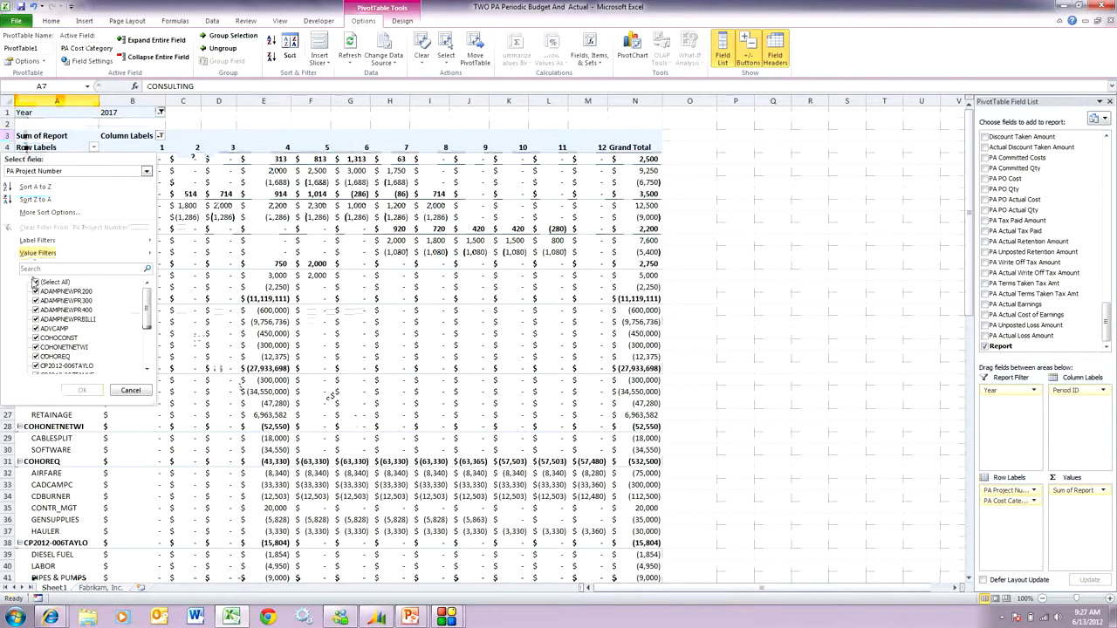
click(36, 281)
click(36, 291)
click(36, 300)
click(36, 310)
click(36, 319)
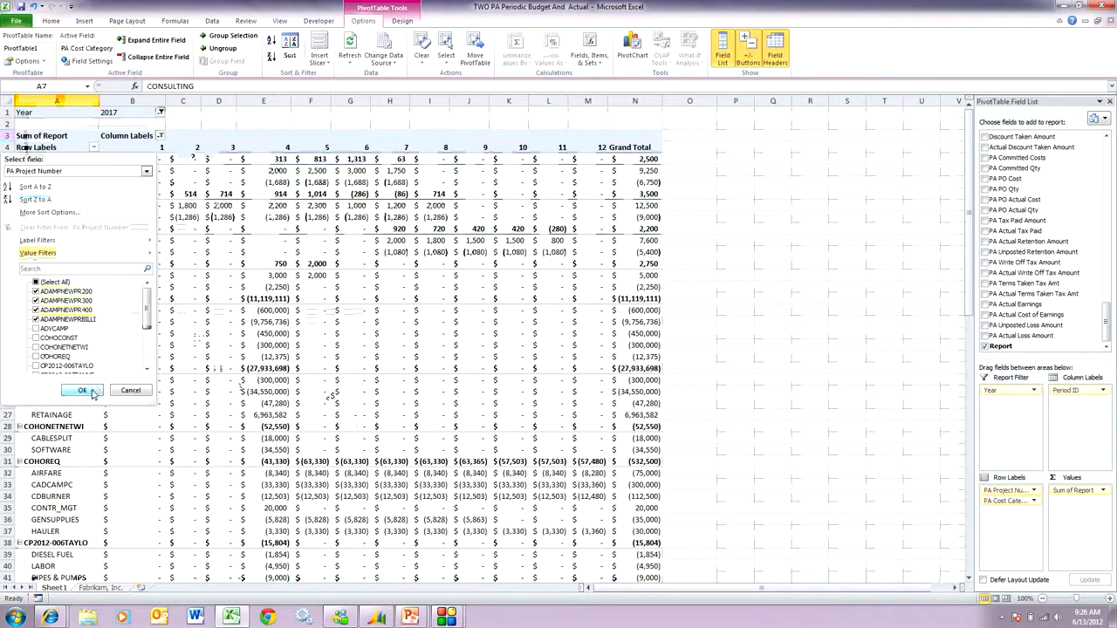
click(82, 390)
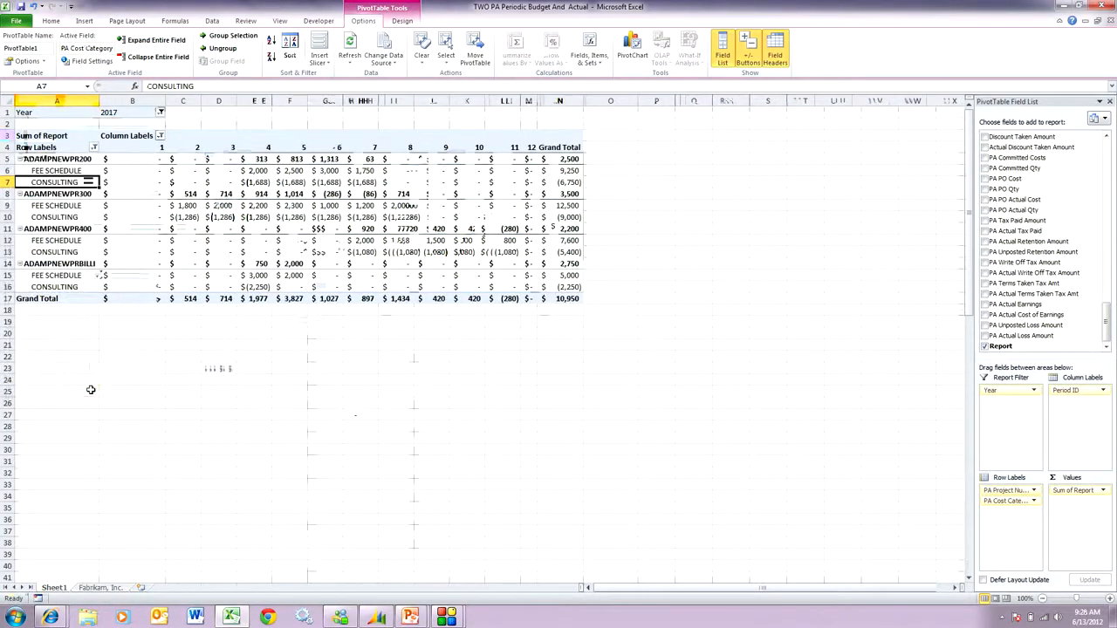
click(248, 353)
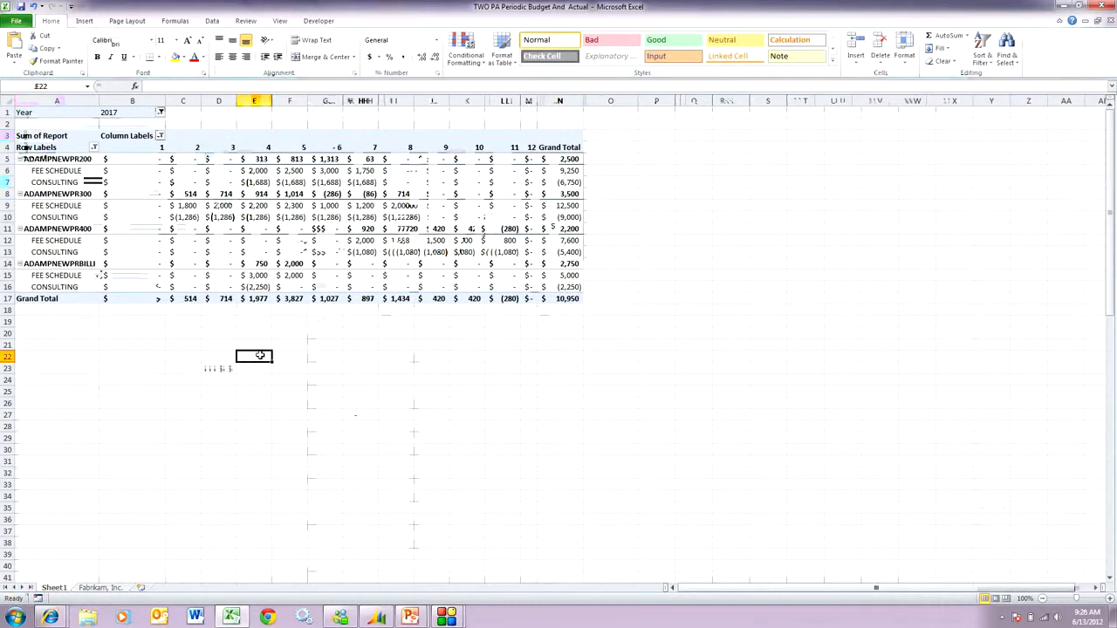